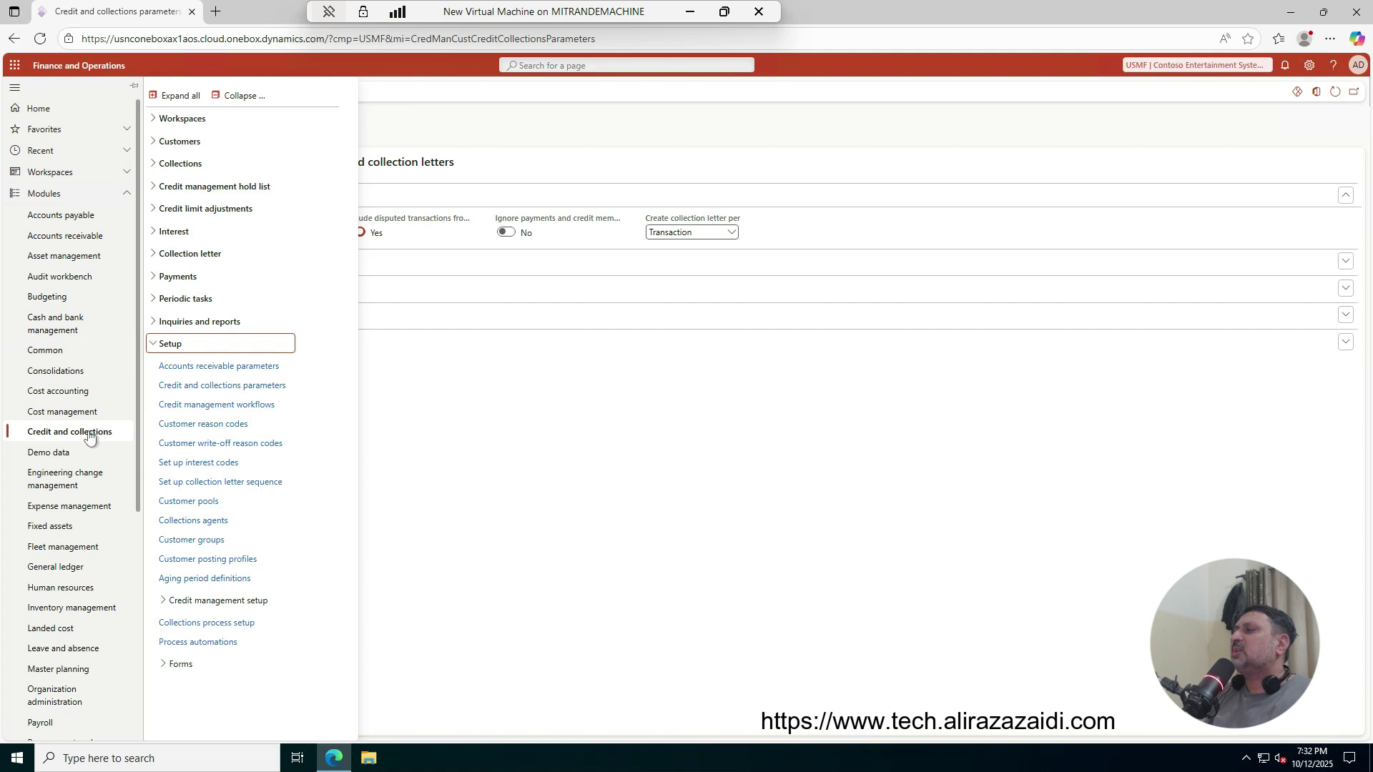
- Open the credit management workflows and review the workflow types available for a new workflow, without creating one
{"action": "left_click", "coordinate": [248, 406]}
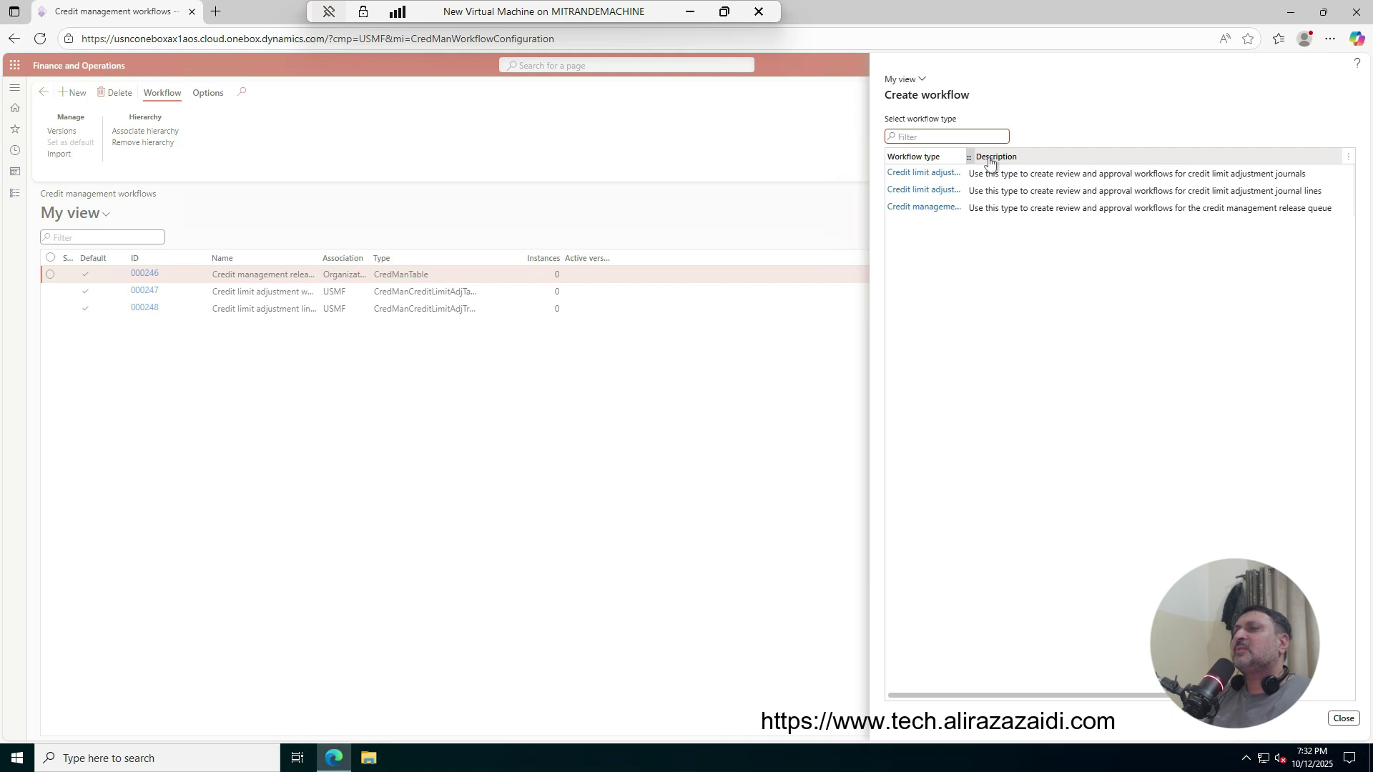
{"action": "left_click_drag", "start_coordinate": [964, 155], "coordinate": [1115, 153]}
{"action": "left_click", "coordinate": [996, 181]}
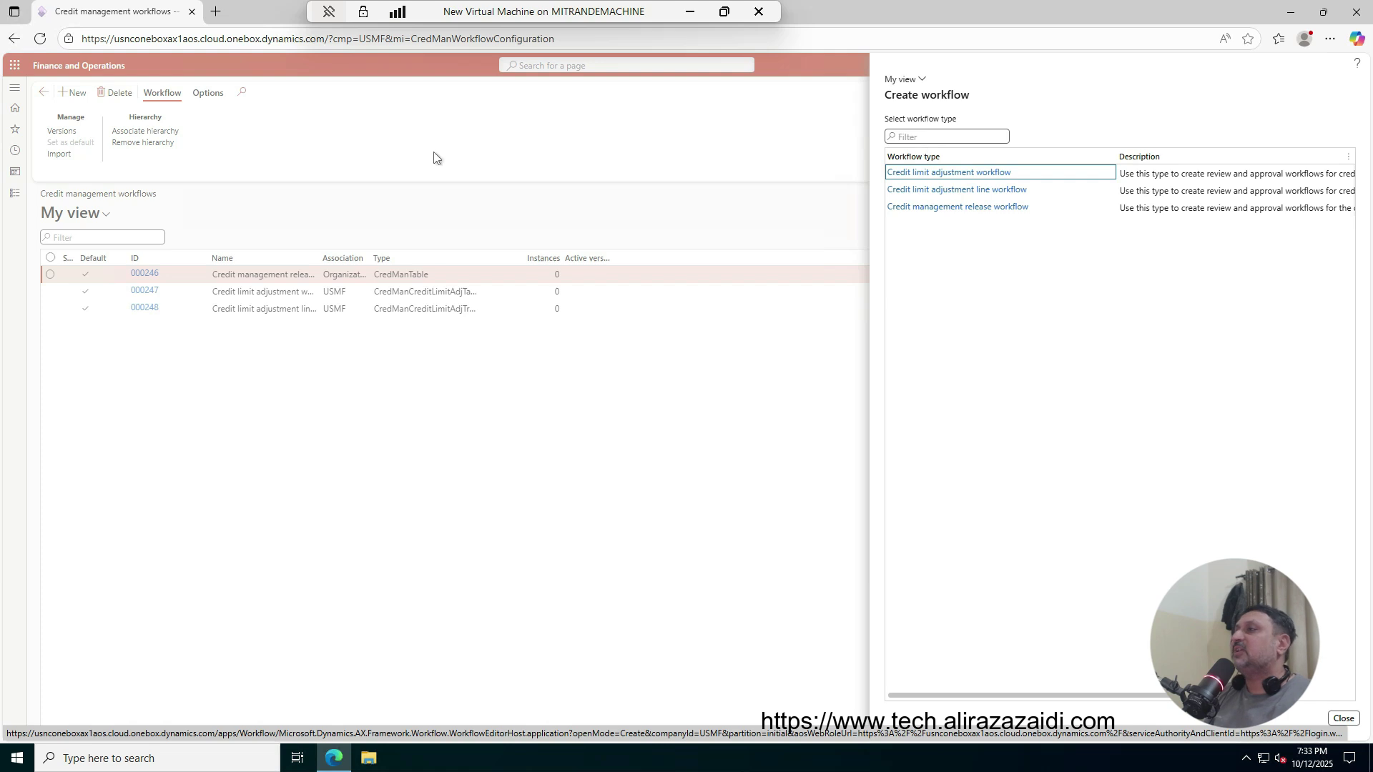
{"action": "left_click", "coordinate": [398, 161]}
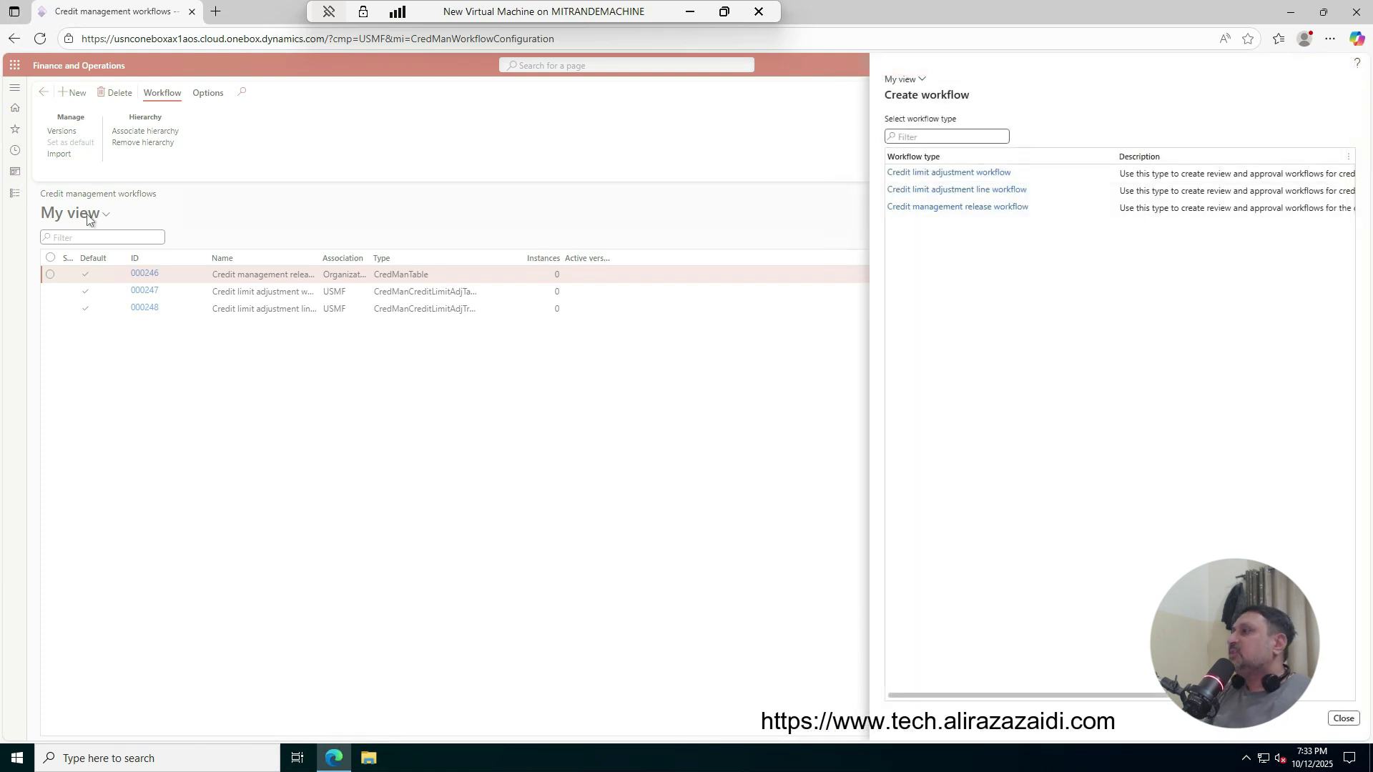
{"action": "left_click", "coordinate": [1343, 718]}
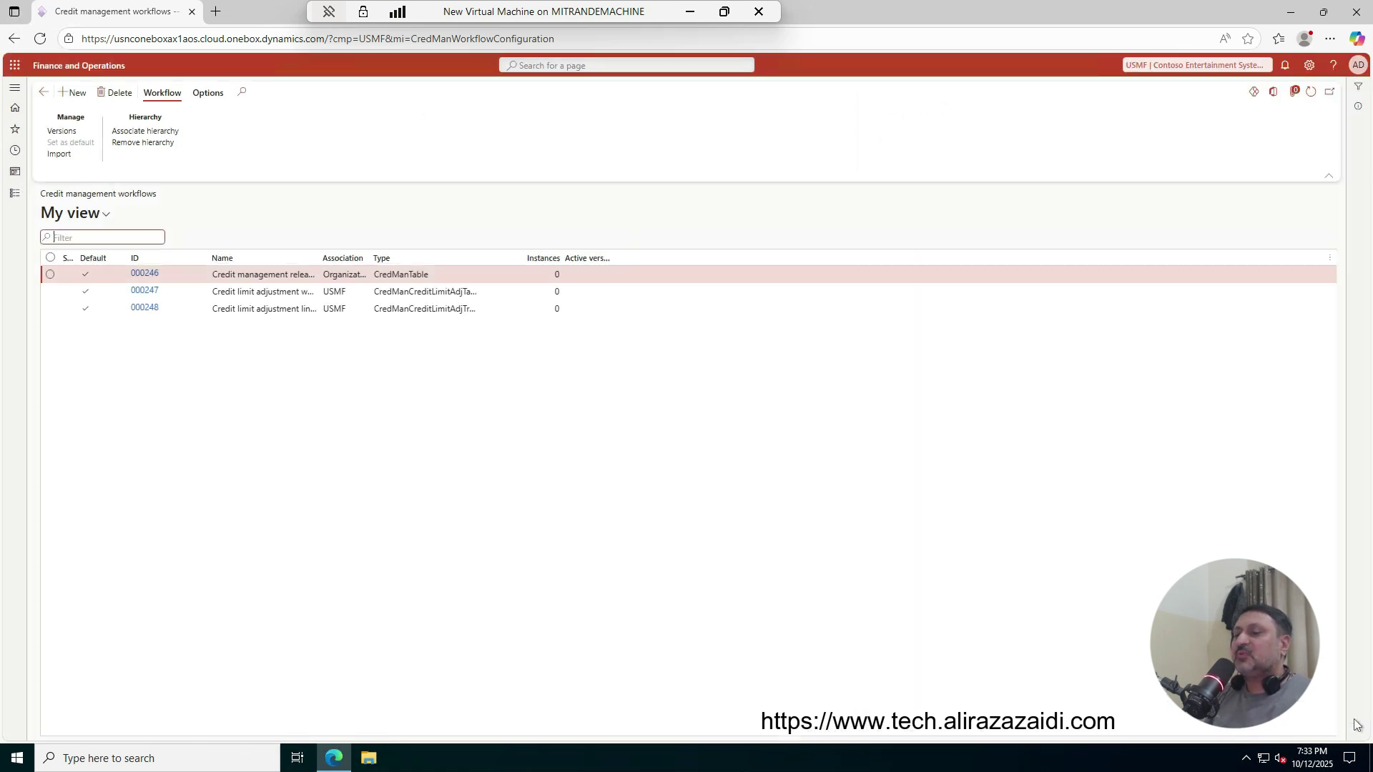
- Create a new credit limit adjustment of type Credit limit with the description "Approval the credit limit"
{"action": "left_click", "coordinate": [14, 193]}
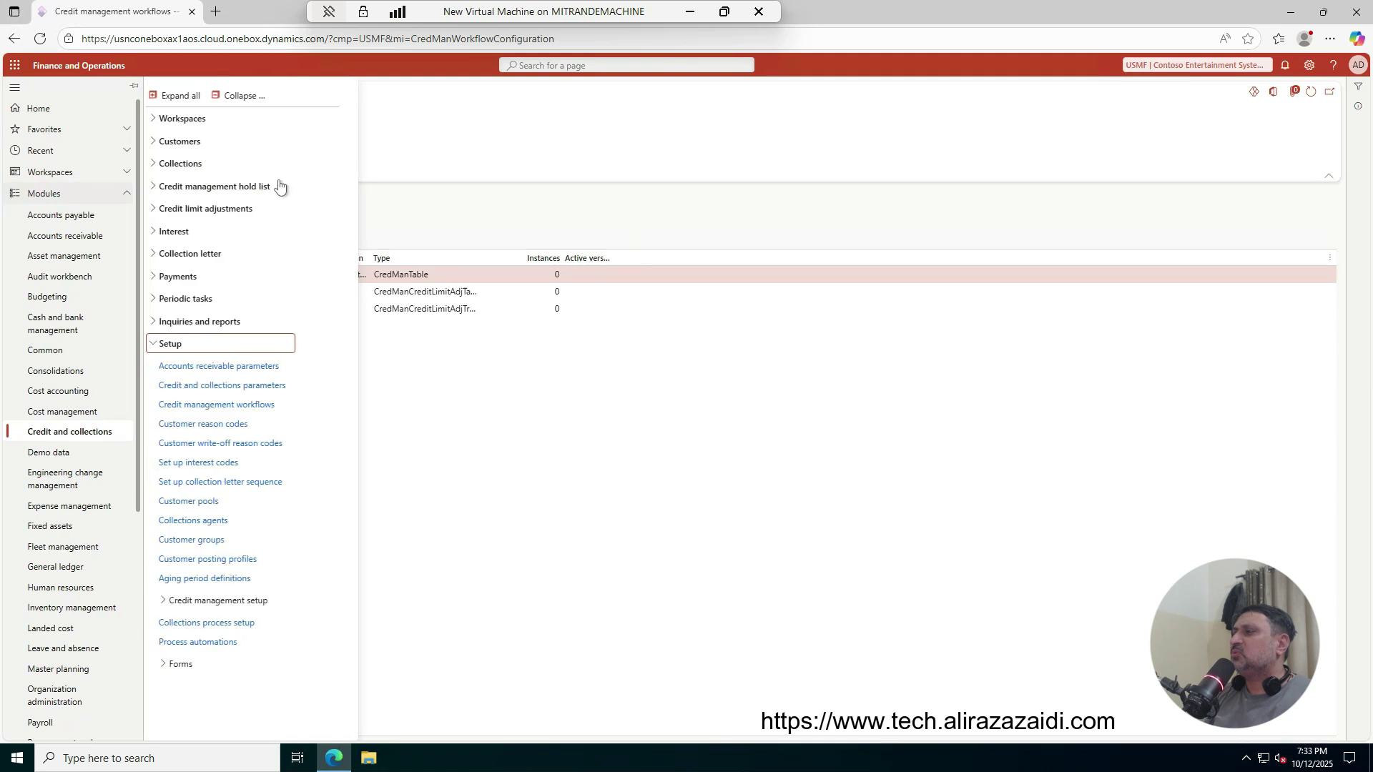
{"action": "left_click", "coordinate": [223, 215]}
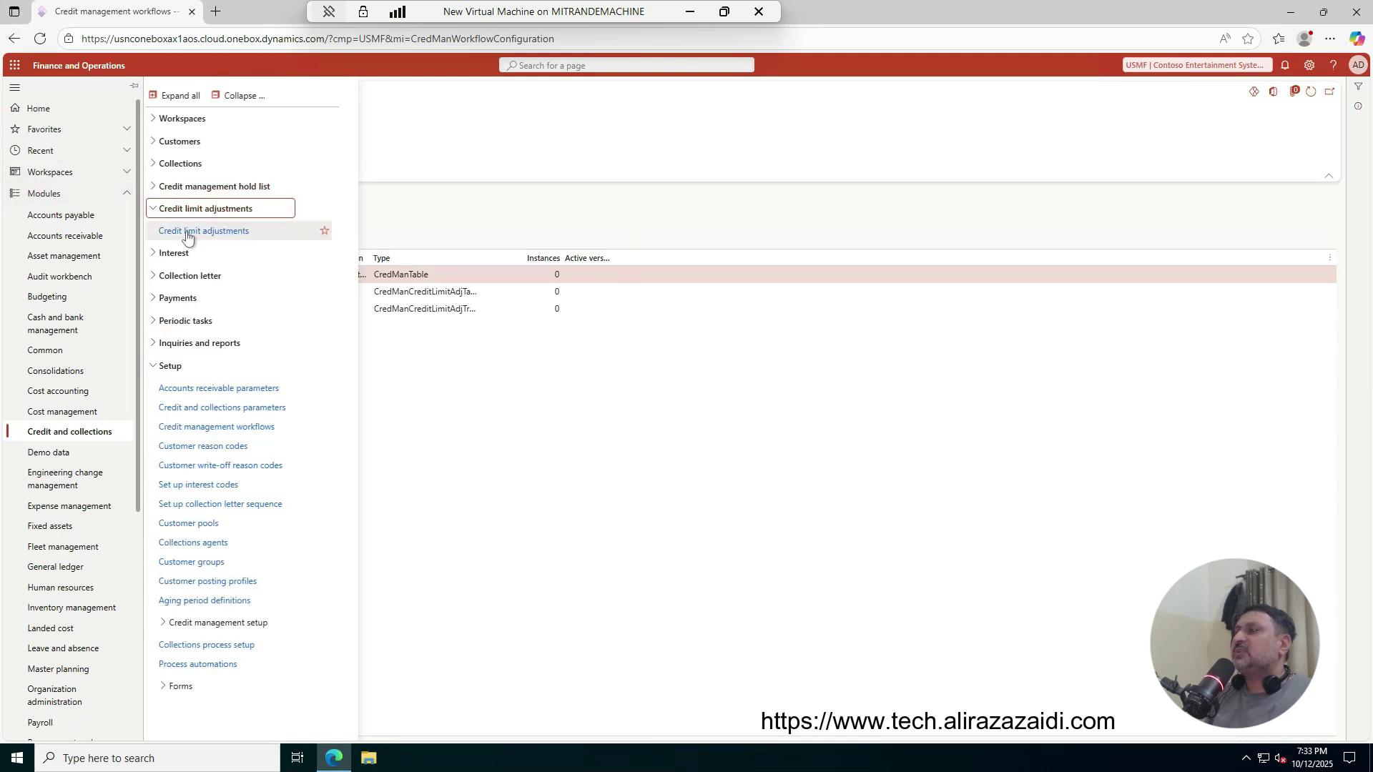
{"action": "left_click", "coordinate": [187, 231]}
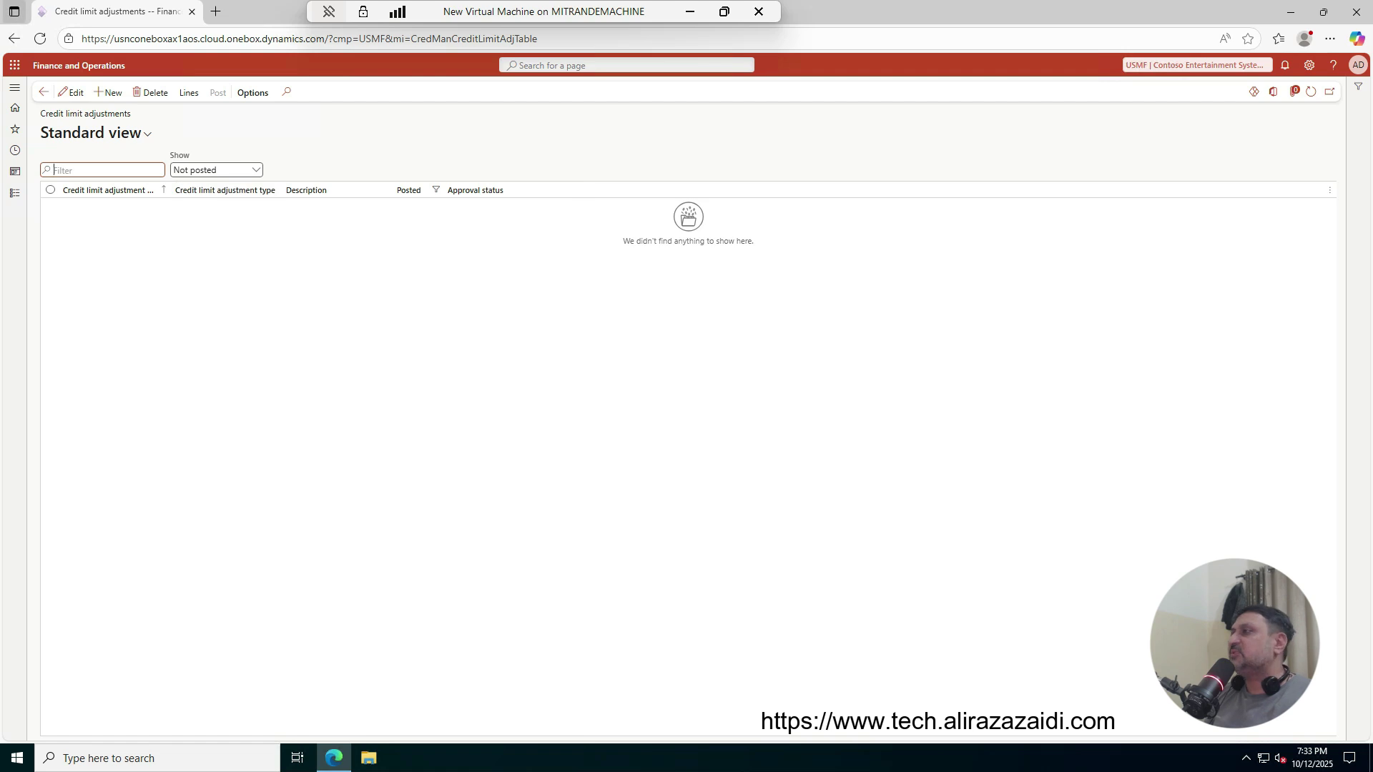
{"action": "left_click", "coordinate": [109, 93]}
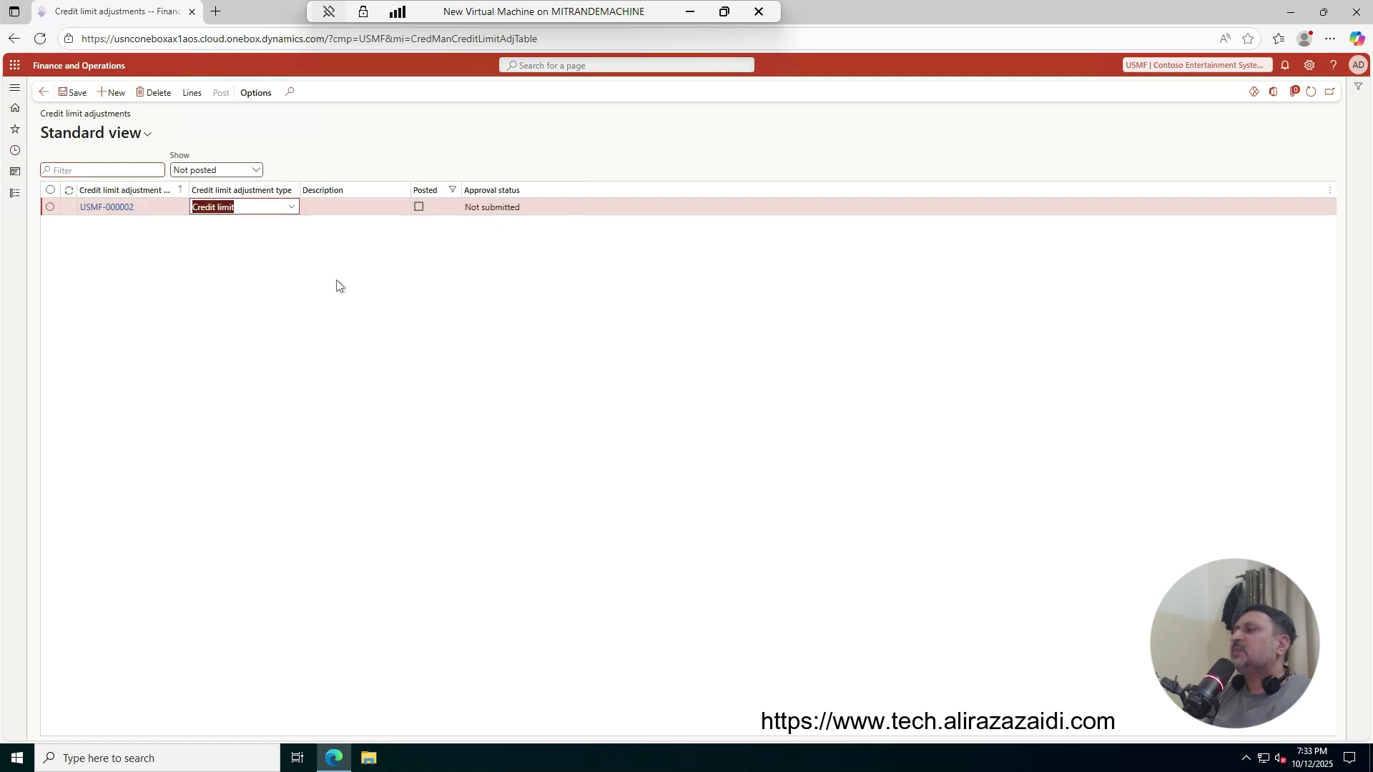
{"action": "key", "text": "Tab"}
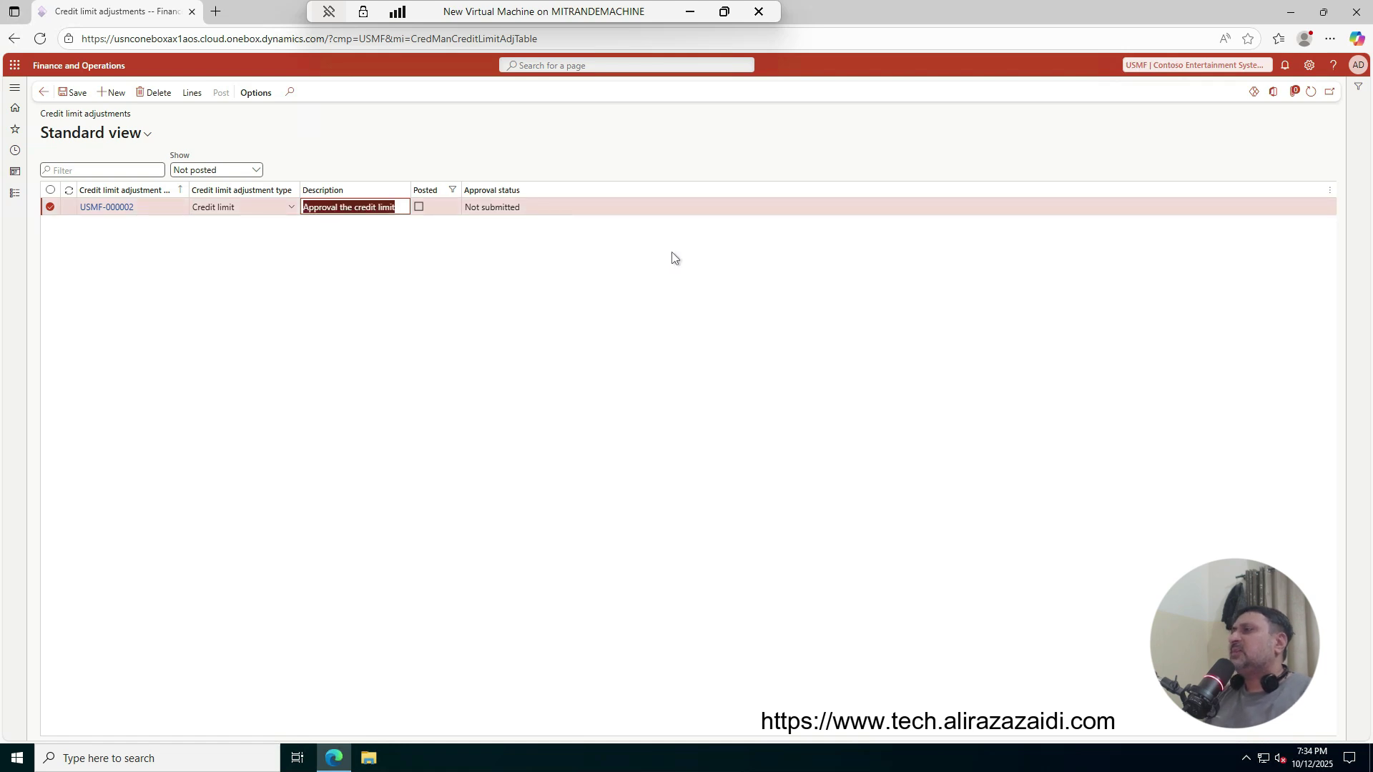
- Open the adjustment's lines and choose Contoso Retail Los Angeles as the customer account on the first line
{"action": "left_click", "coordinate": [196, 91]}
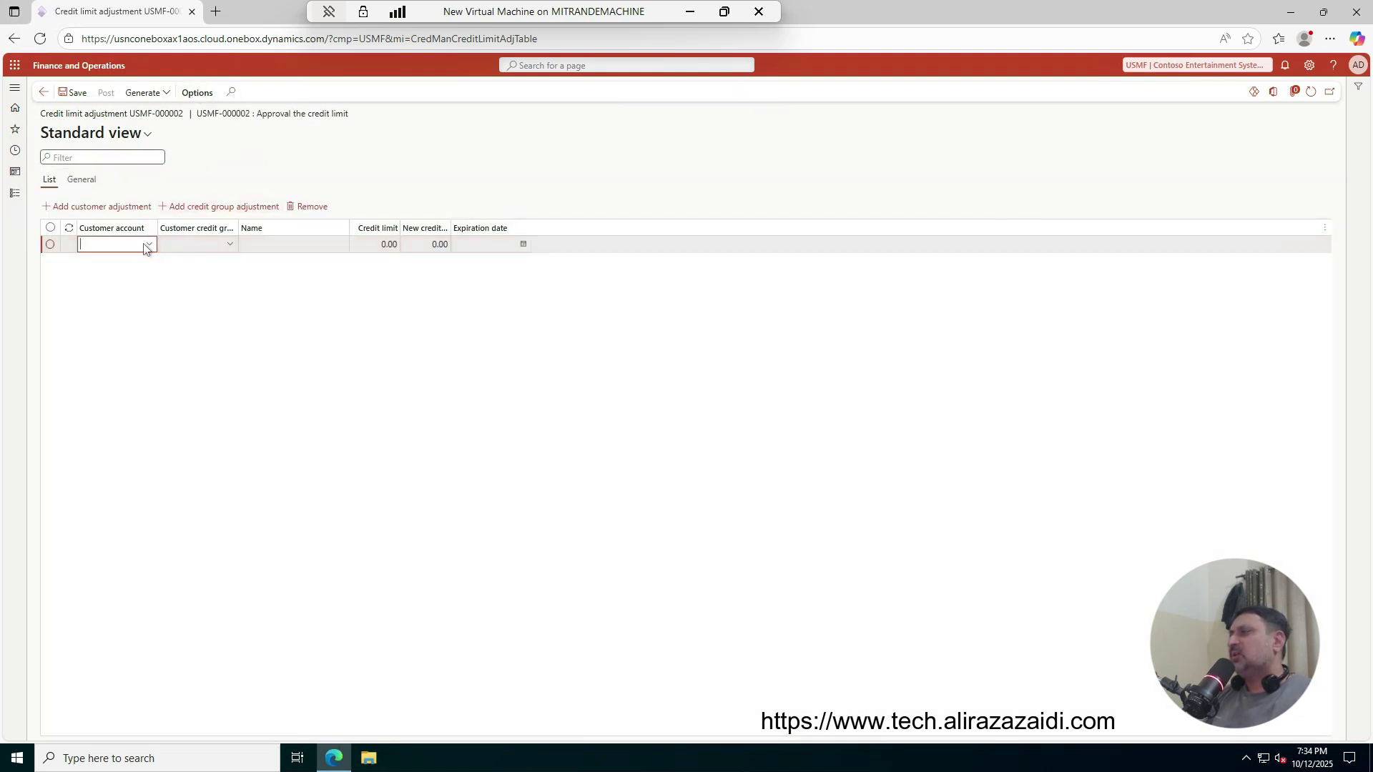
{"action": "left_click", "coordinate": [151, 246]}
{"action": "left_click", "coordinate": [149, 245]}
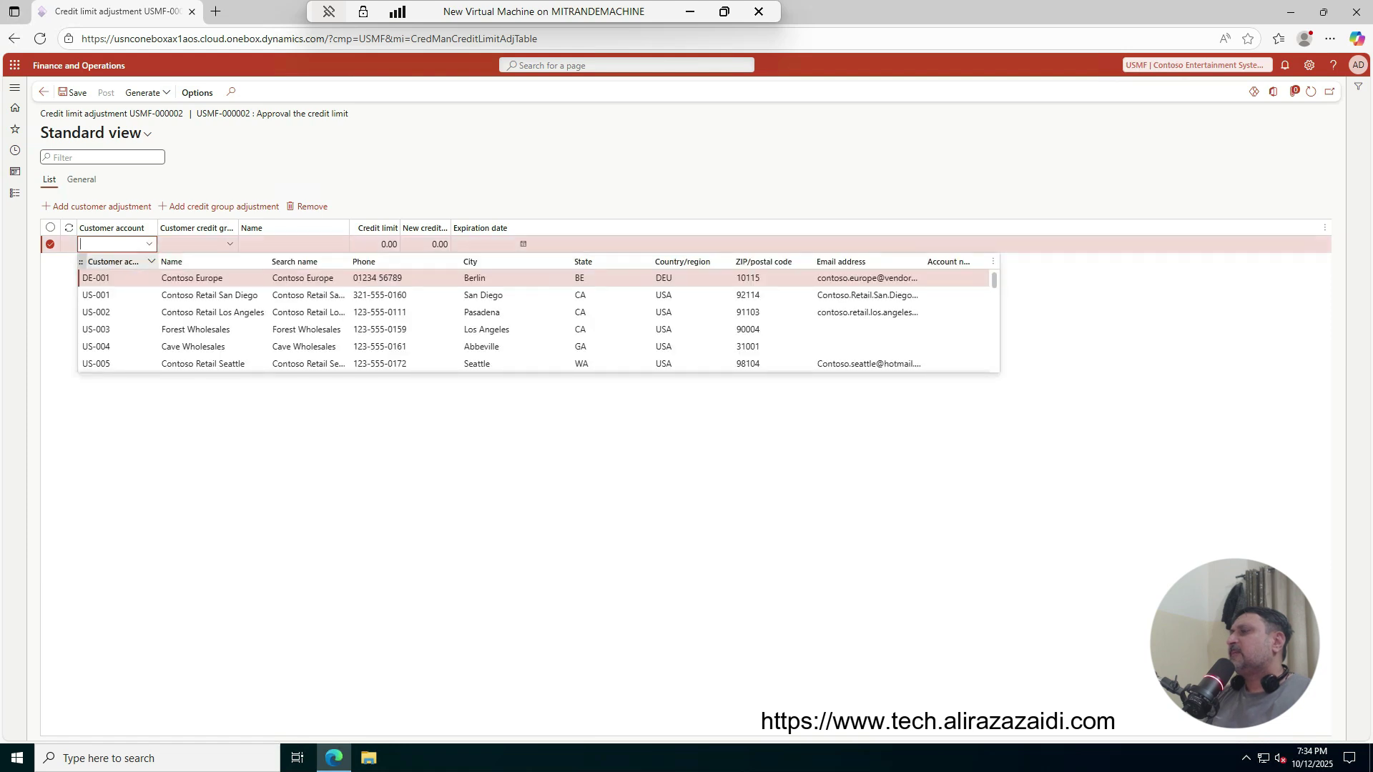
{"action": "left_click", "coordinate": [103, 315]}
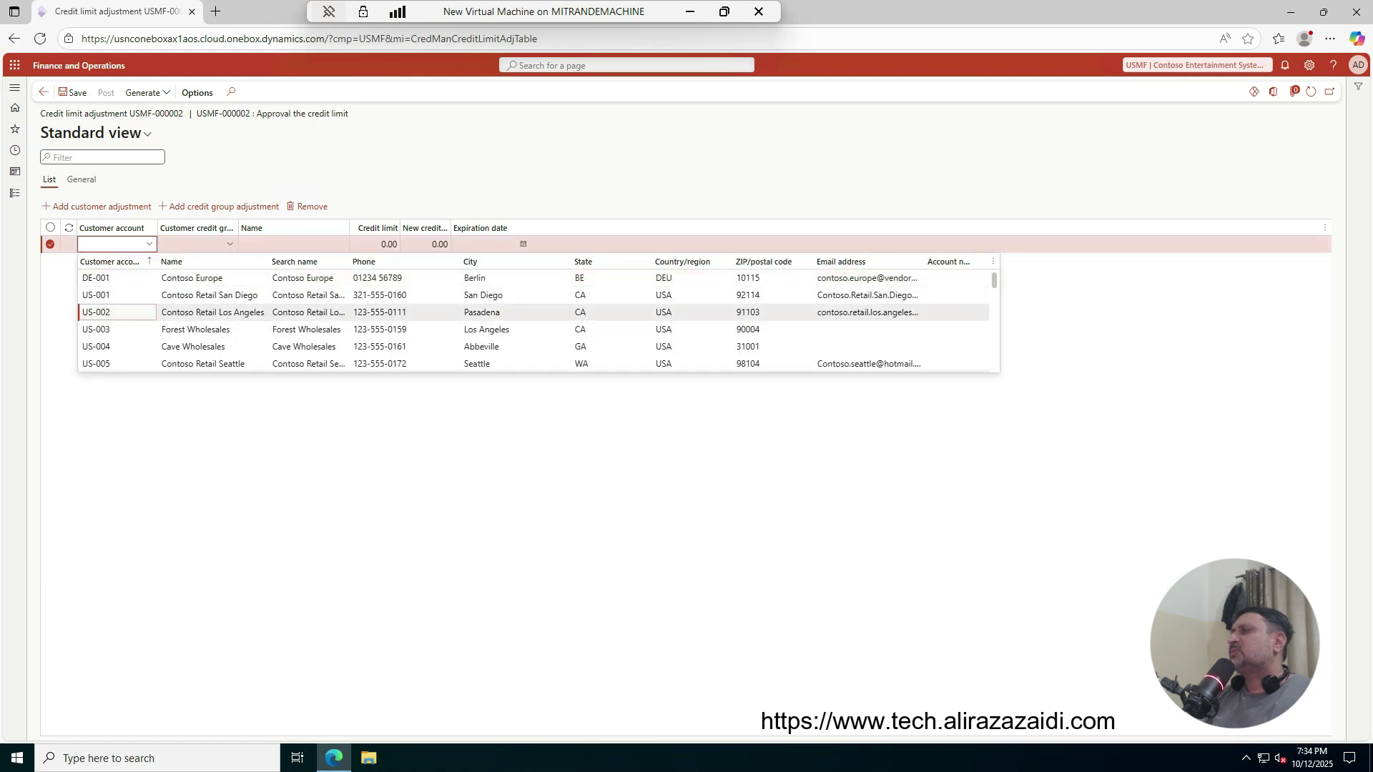
{"action": "left_click", "coordinate": [102, 316]}
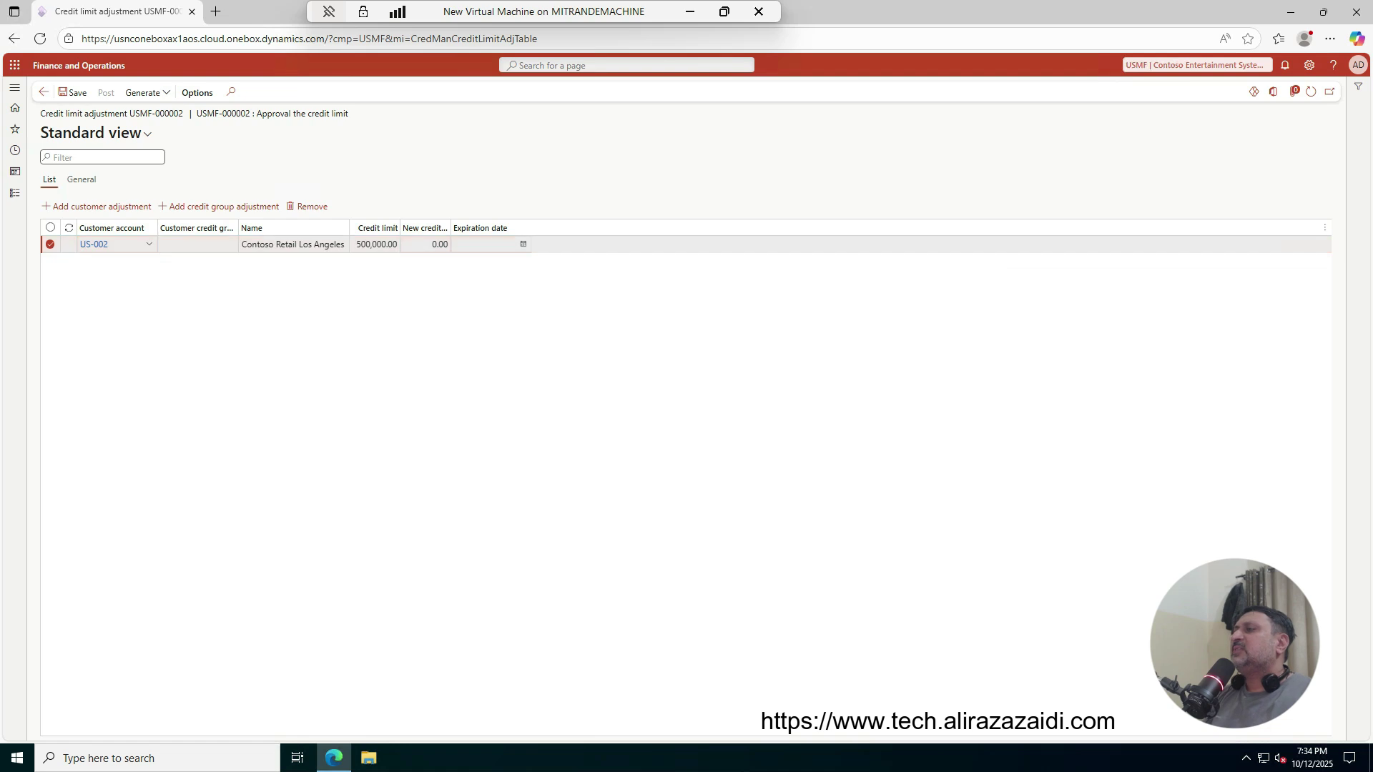
- Set the new credit limit for Contoso Retail Los Angeles to 700,000.00, starting from a copy of the current limit
{"action": "double_click", "coordinate": [359, 250]}
{"action": "key", "text": "ctrl+c"}
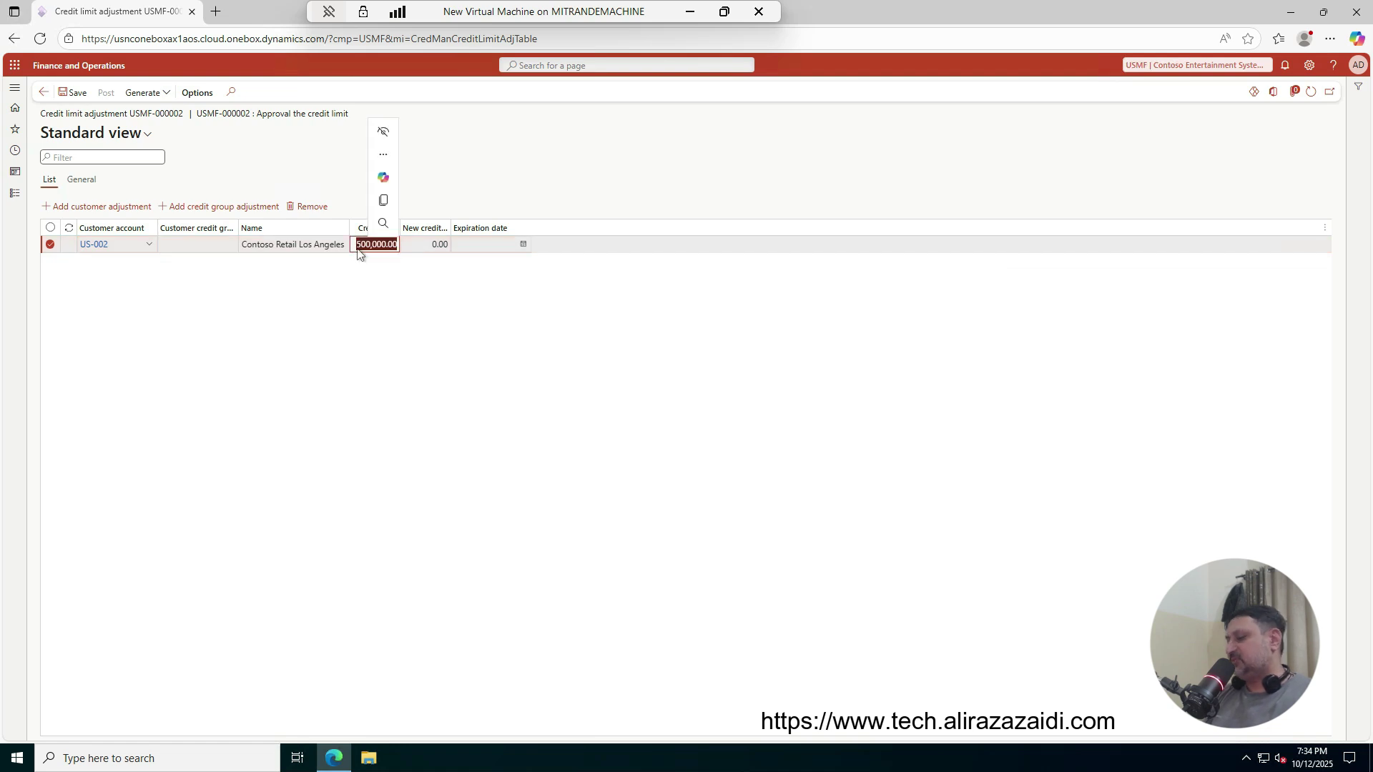
{"action": "left_click", "coordinate": [426, 244]}
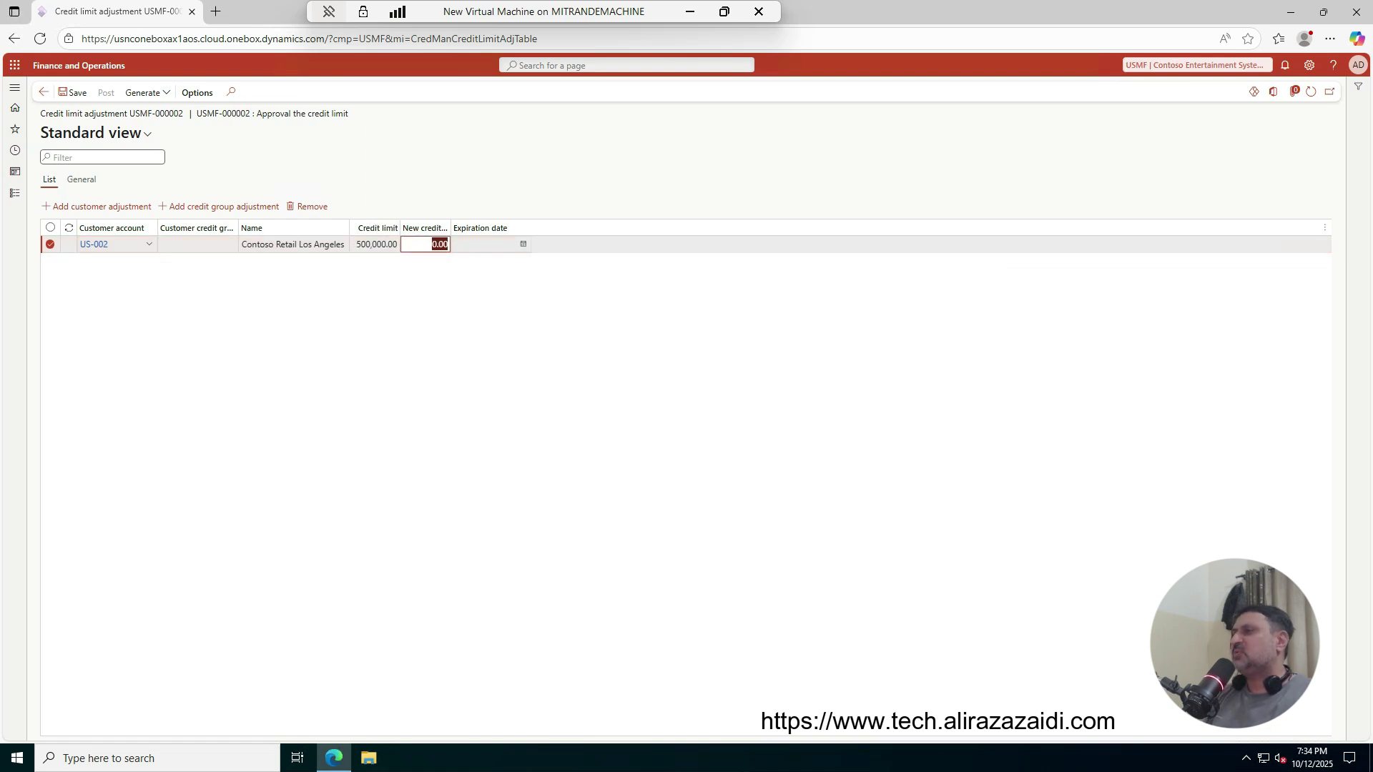
{"action": "key", "text": "ctrl+v"}
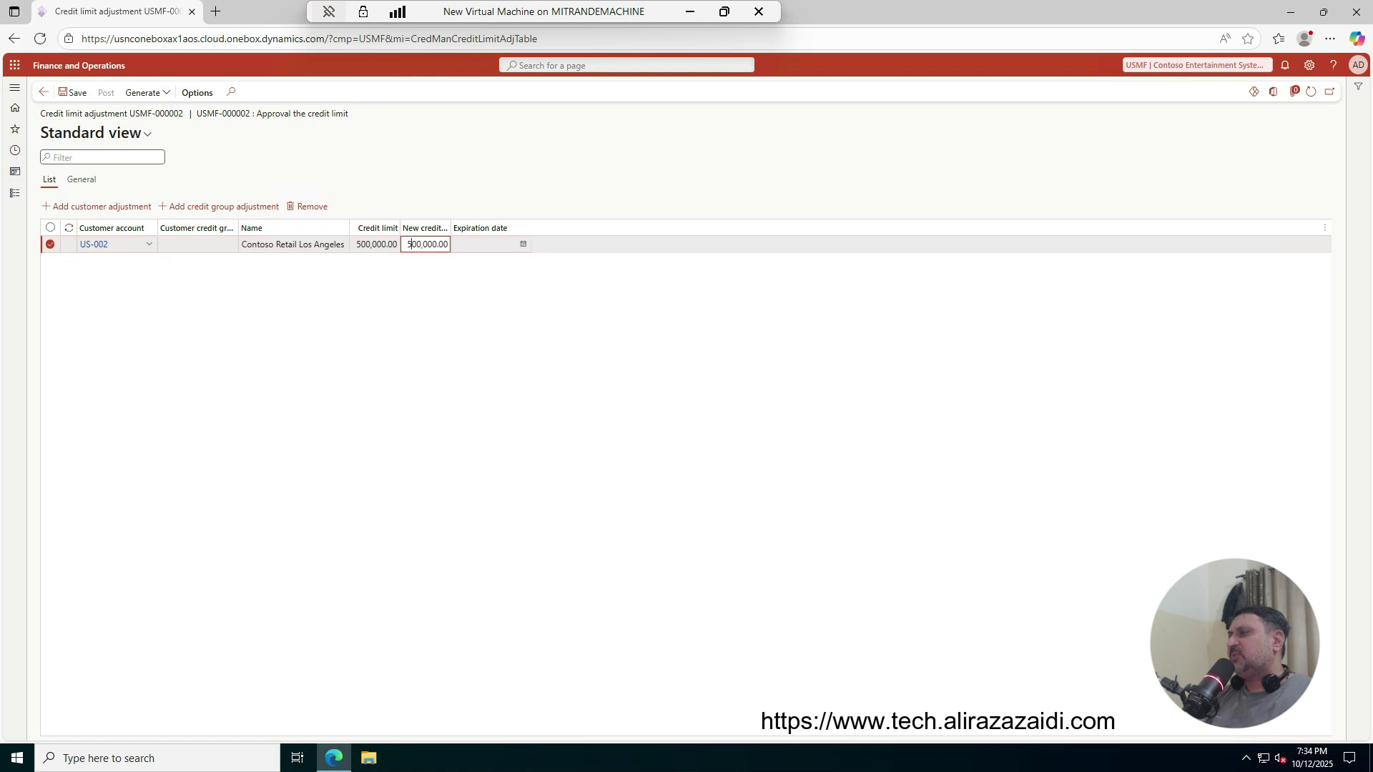
{"action": "key", "text": "Home"}
{"action": "key", "text": "Delete"}
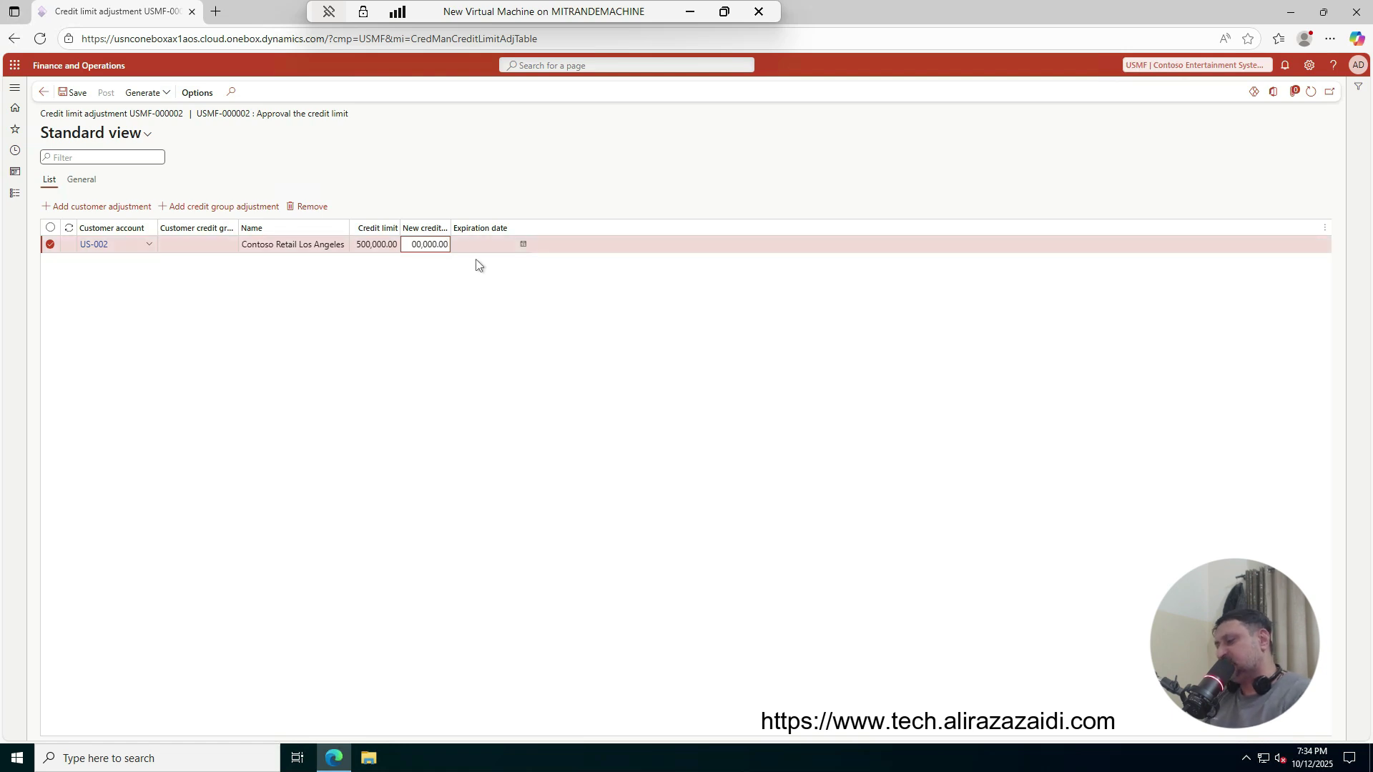
{"action": "type", "text": "7"}
- Set the adjustment line's expiration date to 10/31/2026 and post the saved adjustment
{"action": "left_click", "coordinate": [523, 245]}
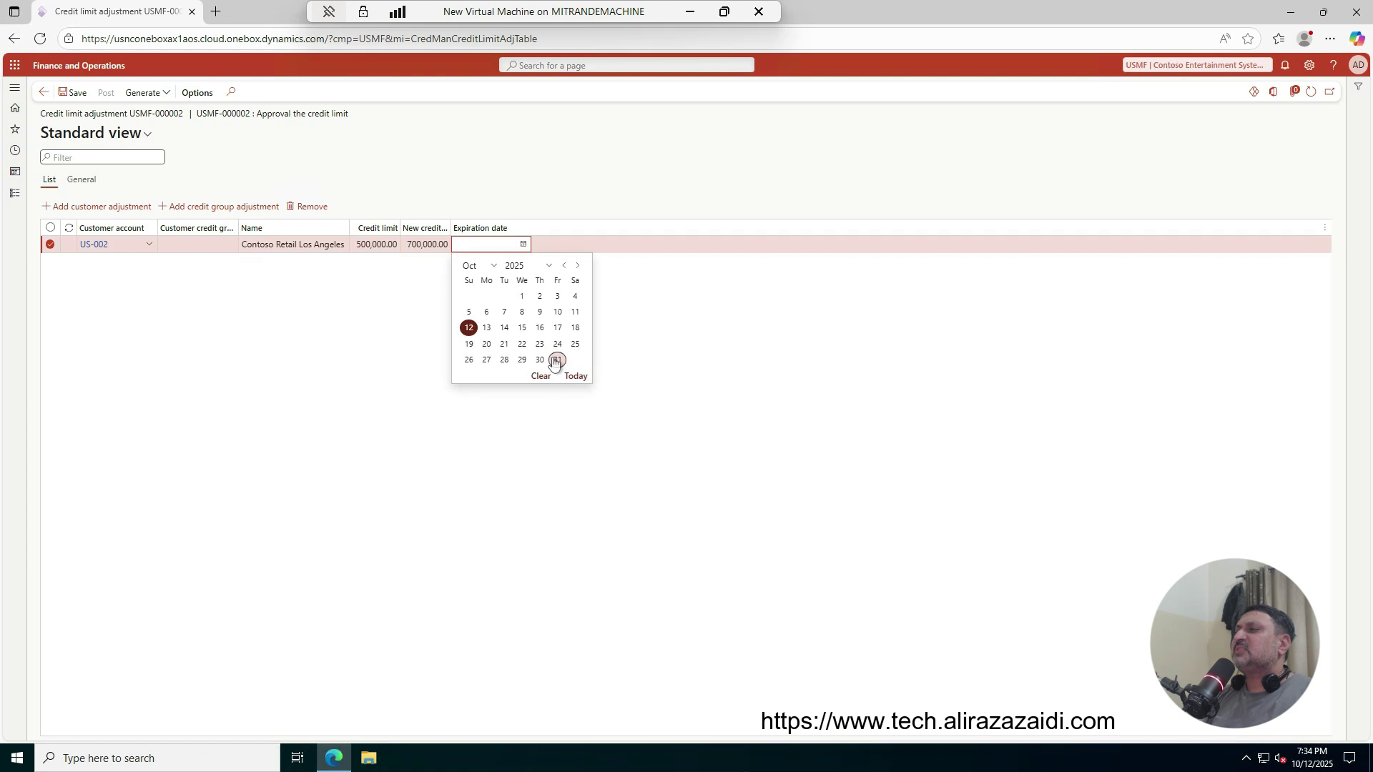
{"action": "left_click", "coordinate": [556, 360]}
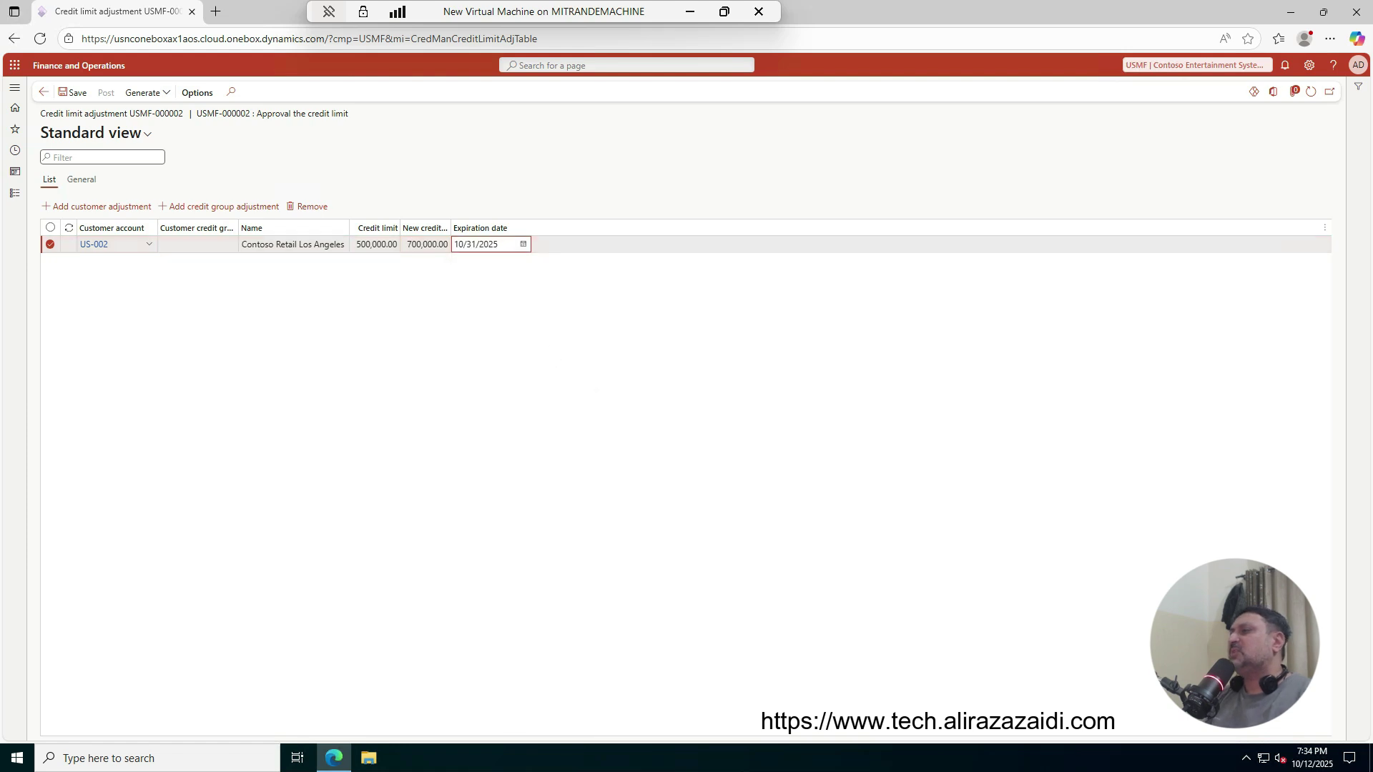
{"action": "key", "text": "BackSpace"}
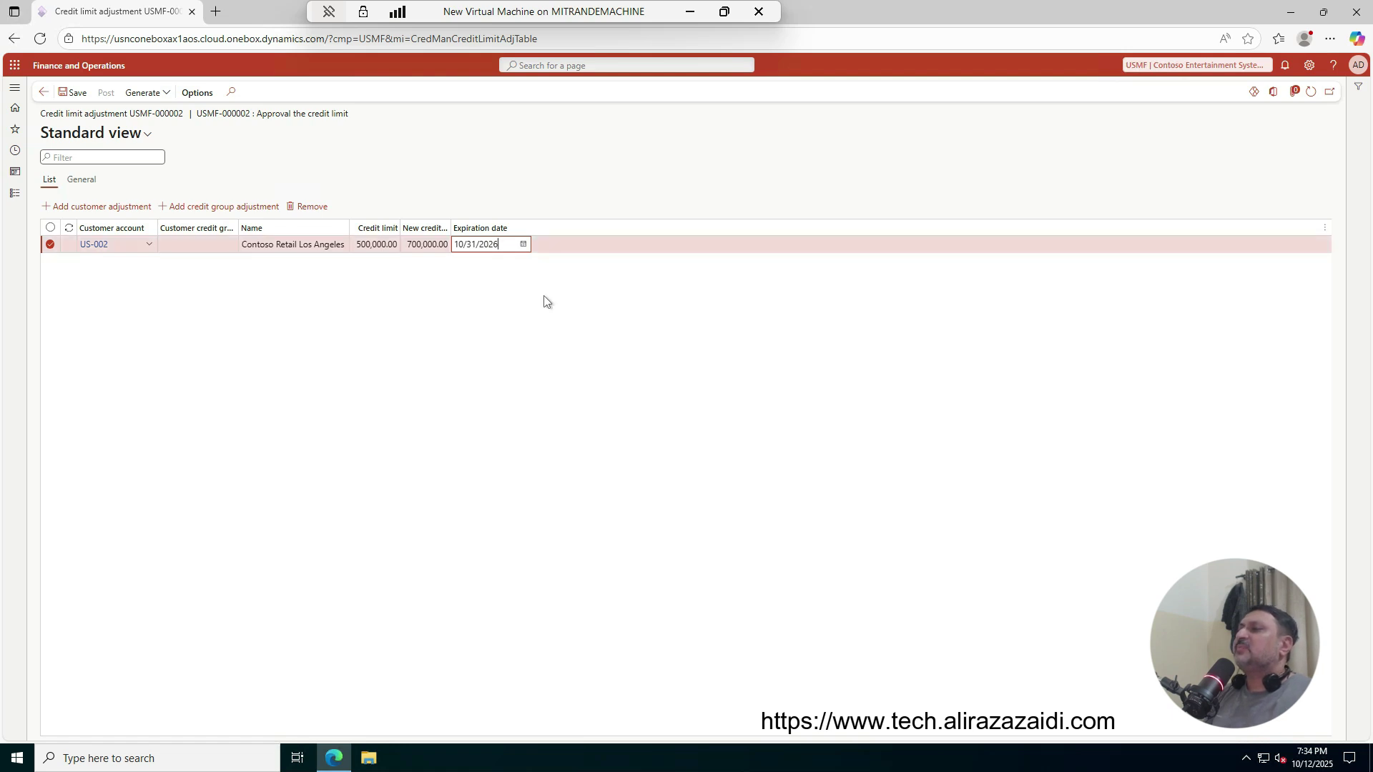
{"action": "left_click", "coordinate": [76, 93]}
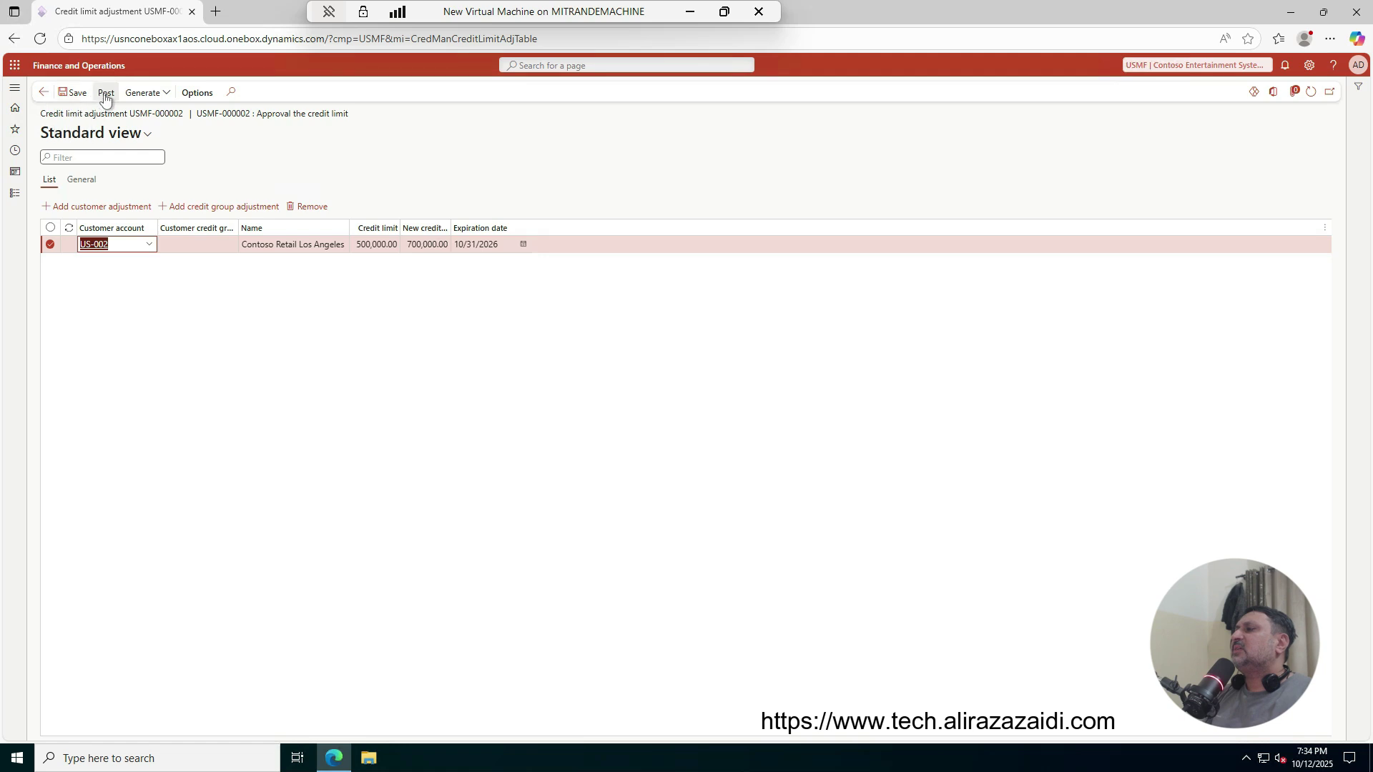
{"action": "left_click", "coordinate": [105, 94]}
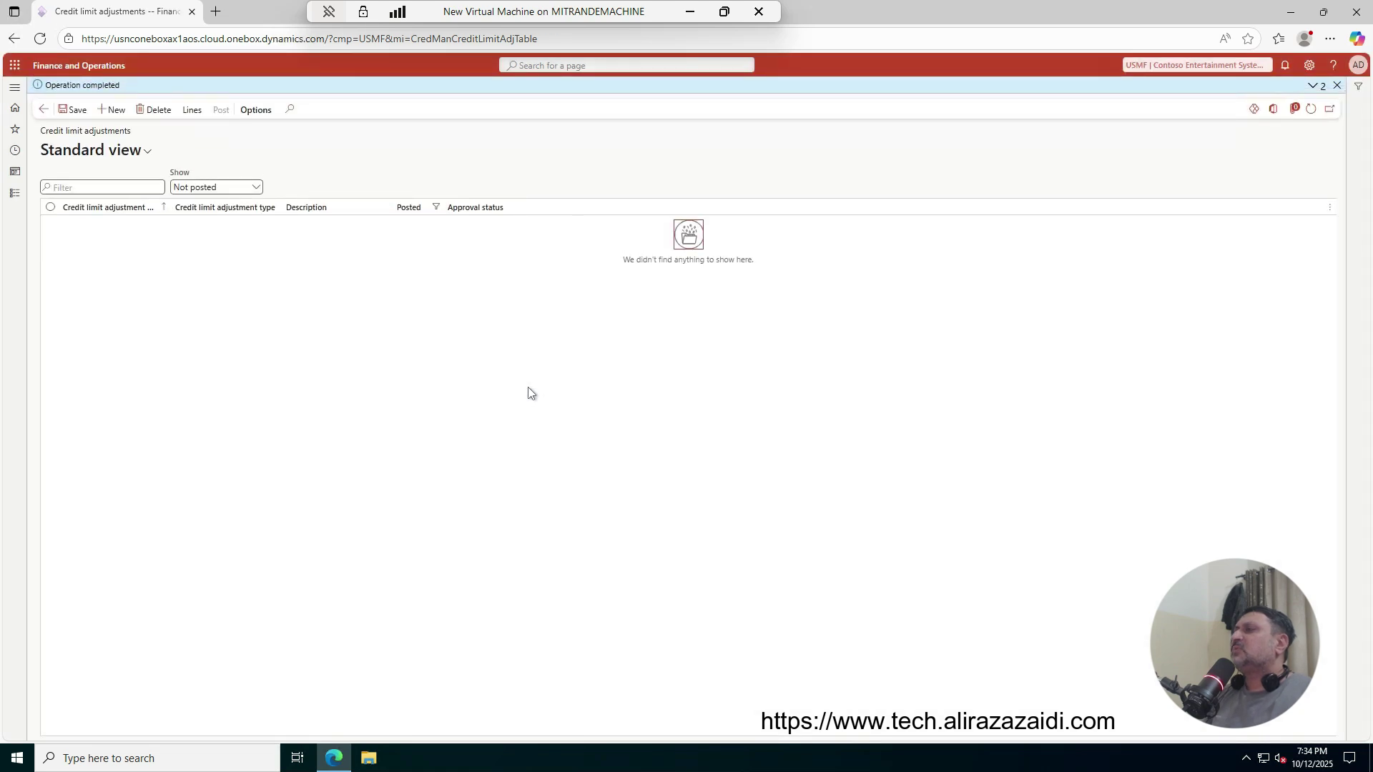
- Filter the credit limit adjustments list to show only posted adjustments
{"action": "left_click", "coordinate": [257, 188]}
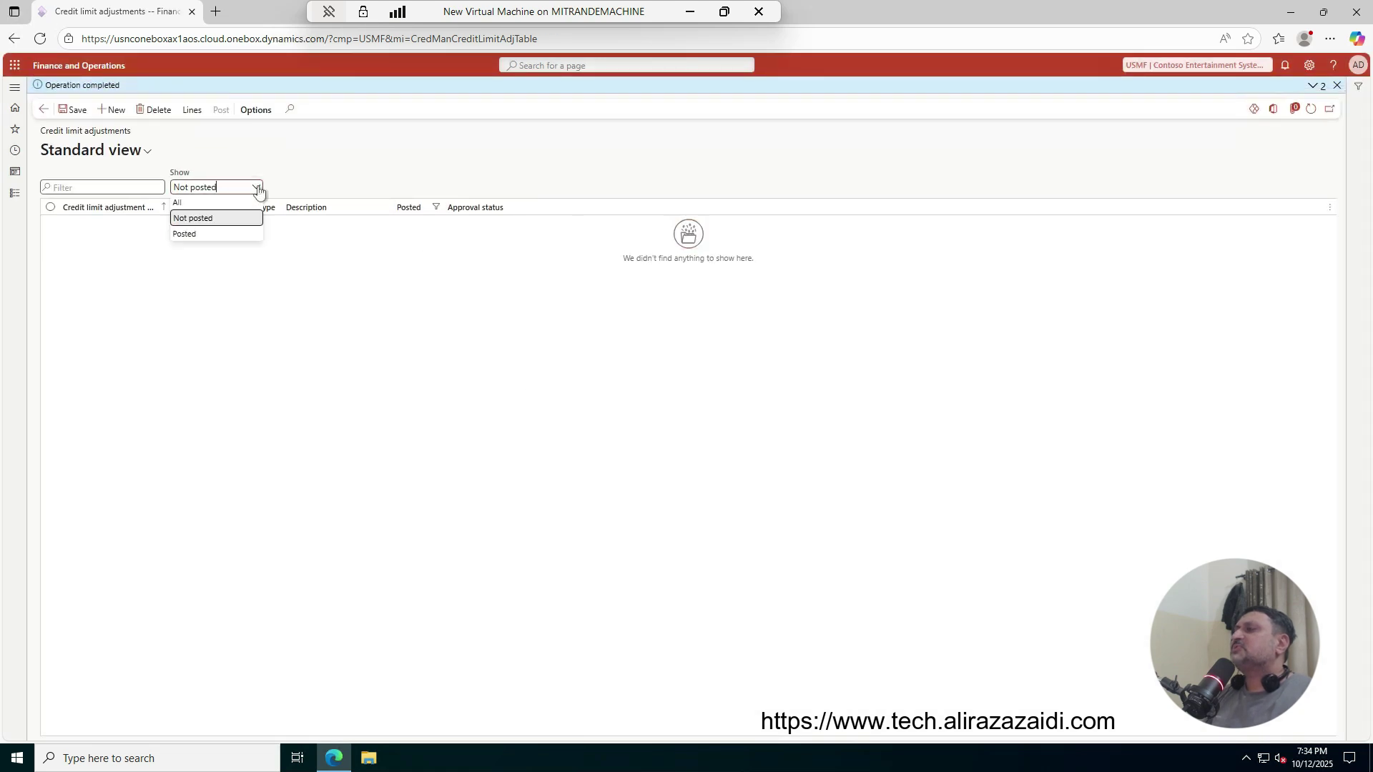
{"action": "left_click", "coordinate": [184, 234]}
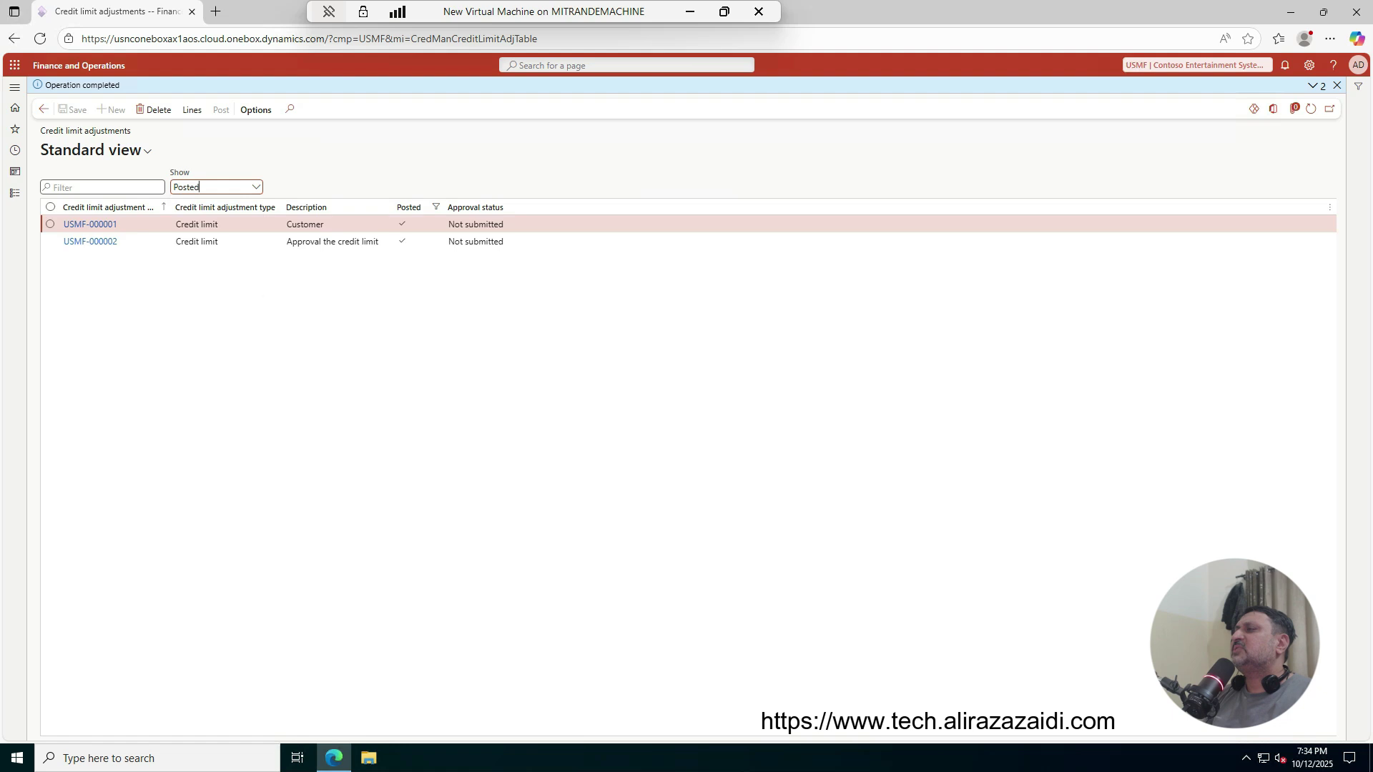
{"action": "left_click", "coordinate": [223, 229]}
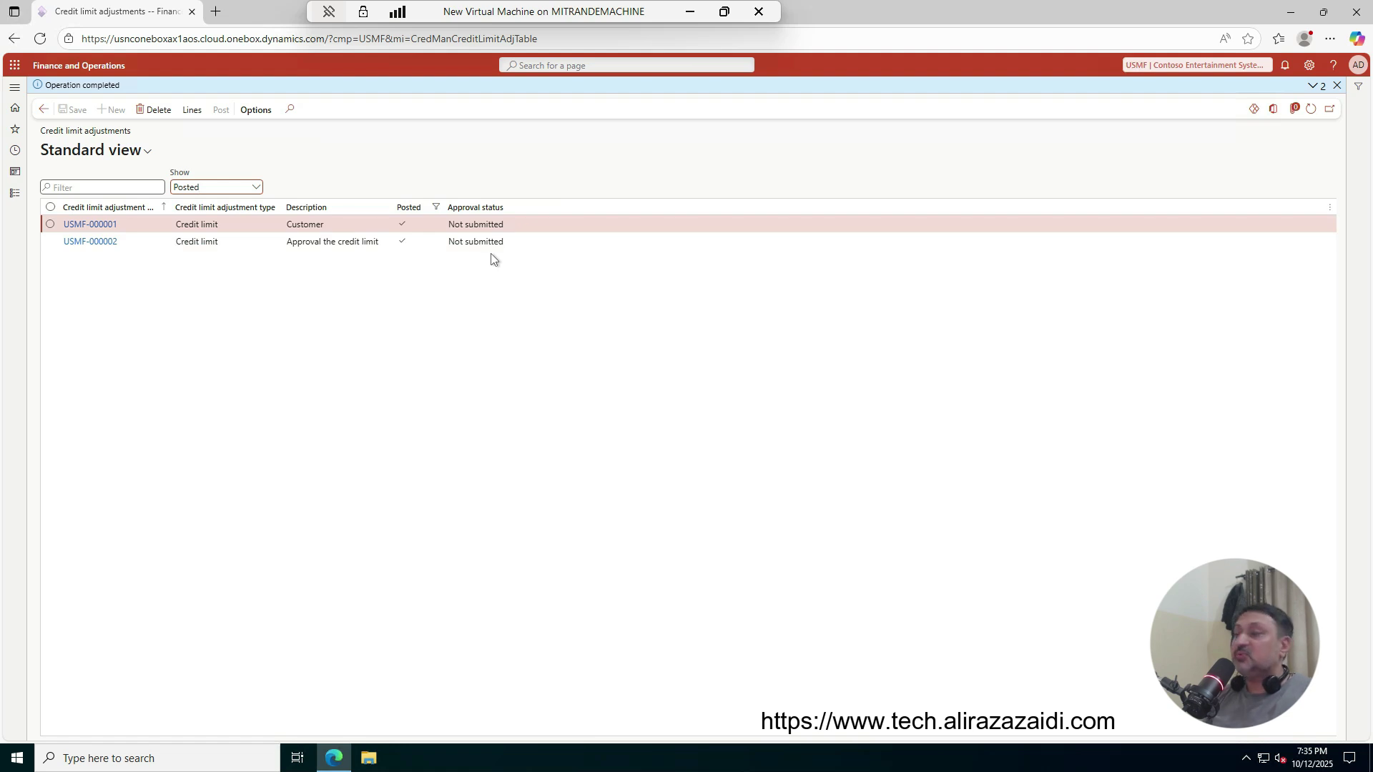
- Open the customer record of Contoso Retail Los Angeles from the list of all customers in Accounts receivable
{"action": "left_click", "coordinate": [16, 193]}
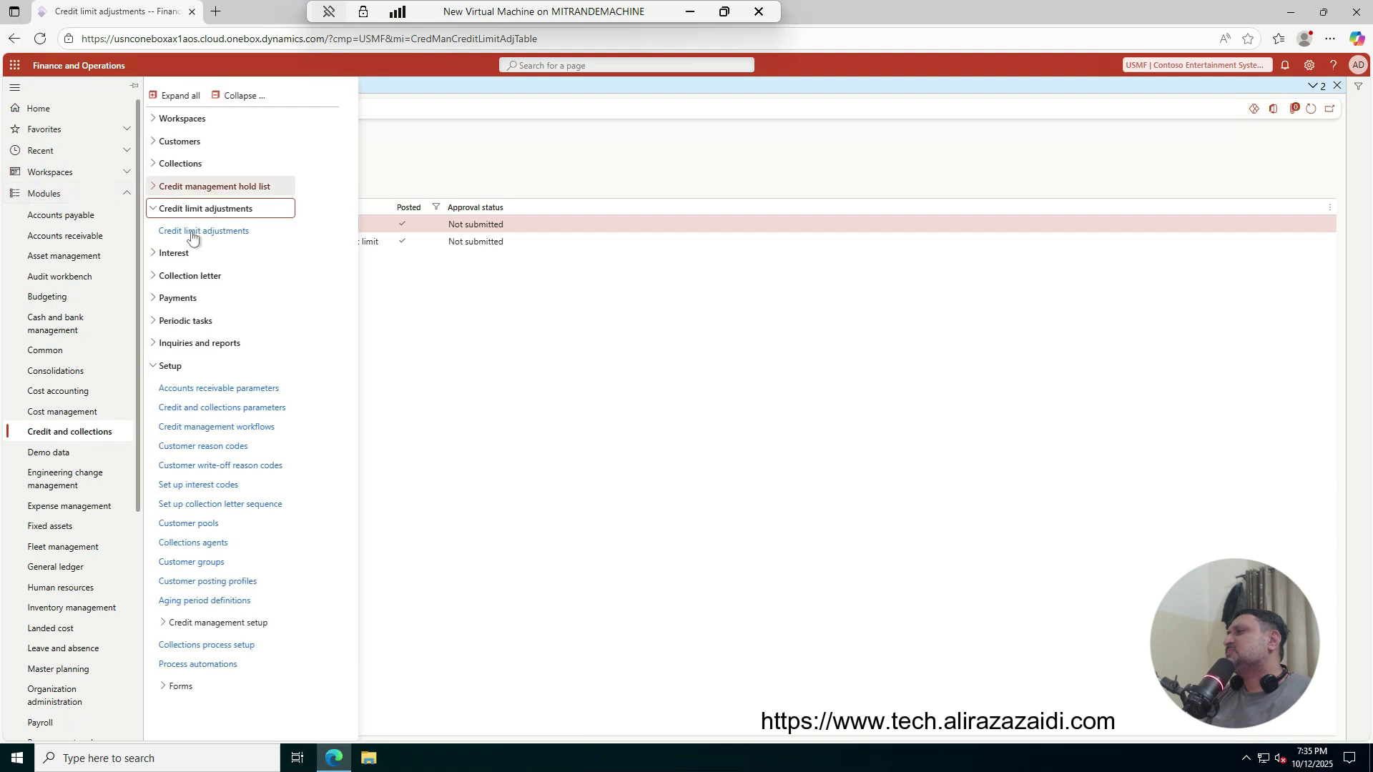
{"action": "left_click", "coordinate": [79, 238]}
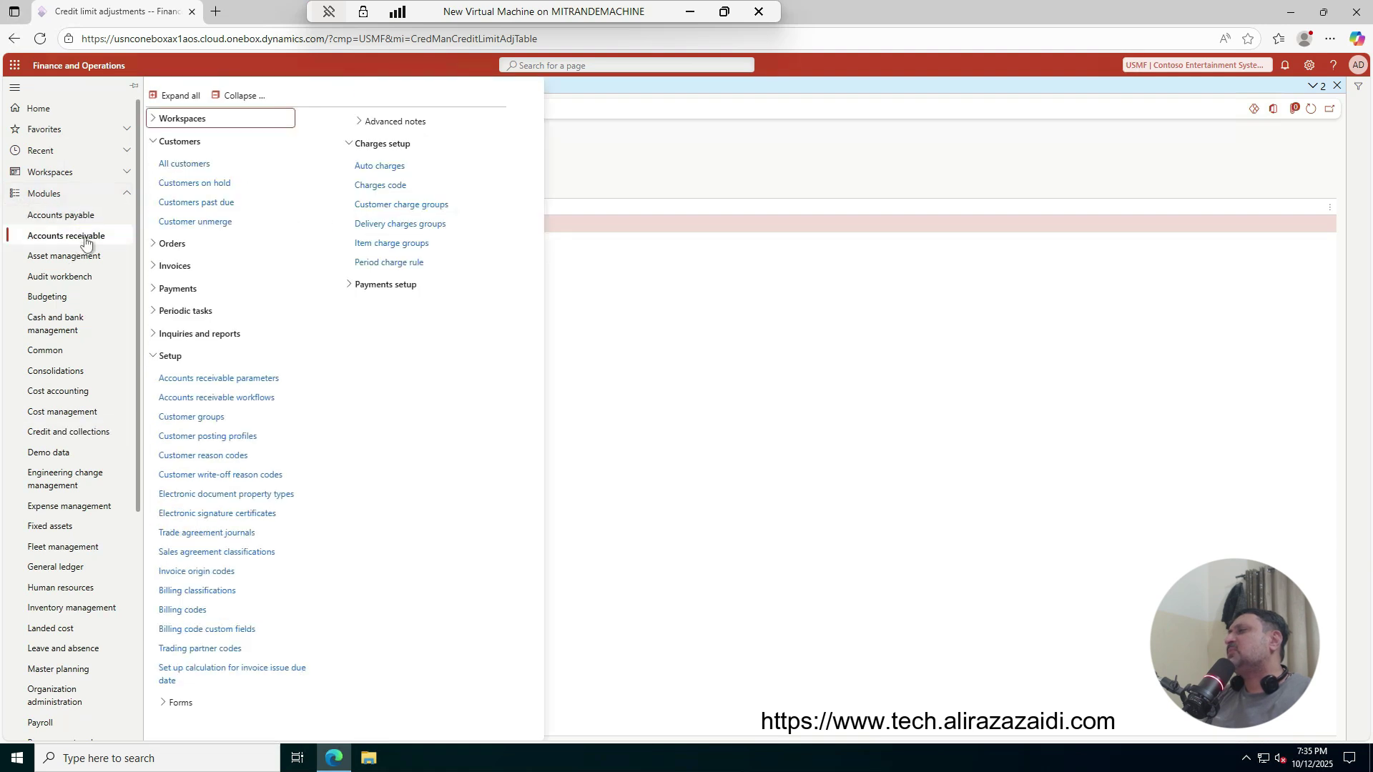
{"action": "left_click", "coordinate": [320, 280]}
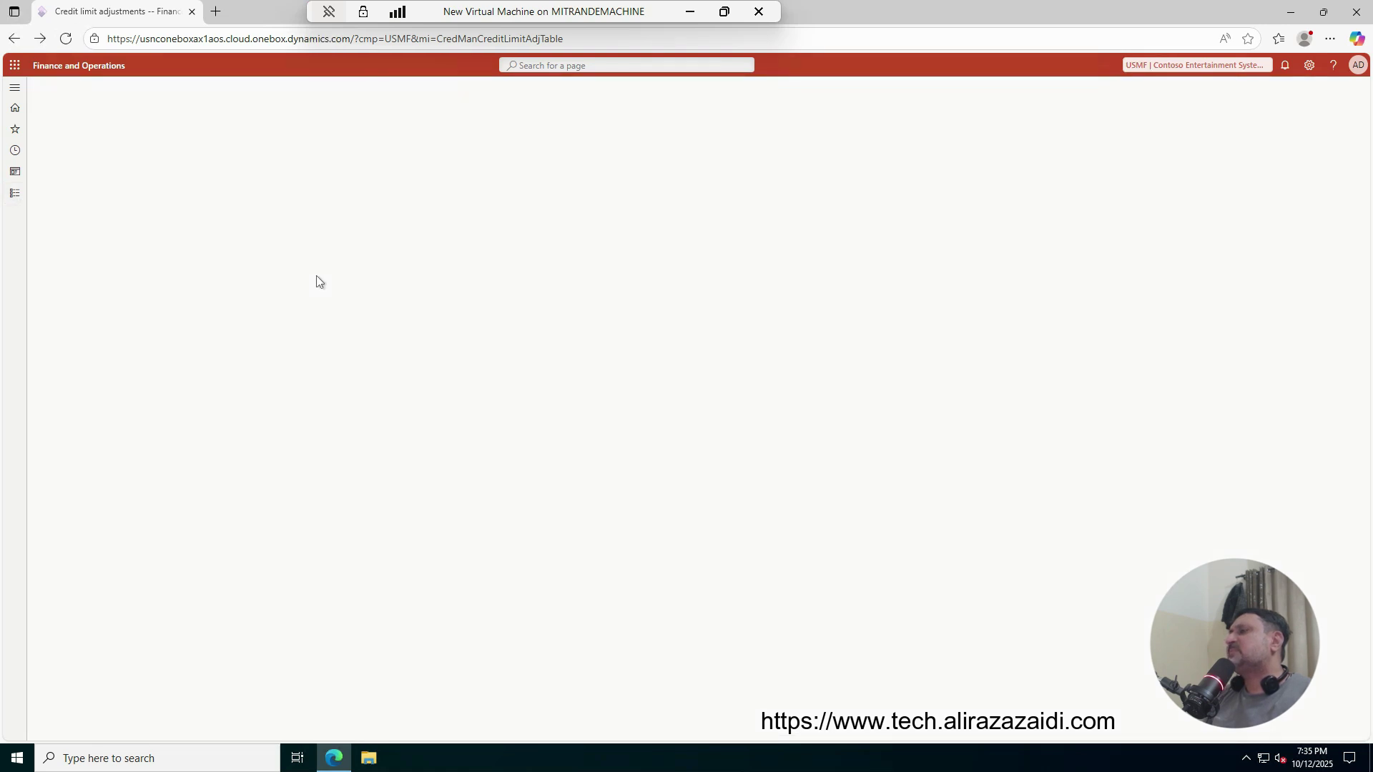
{"action": "left_click", "coordinate": [77, 323]}
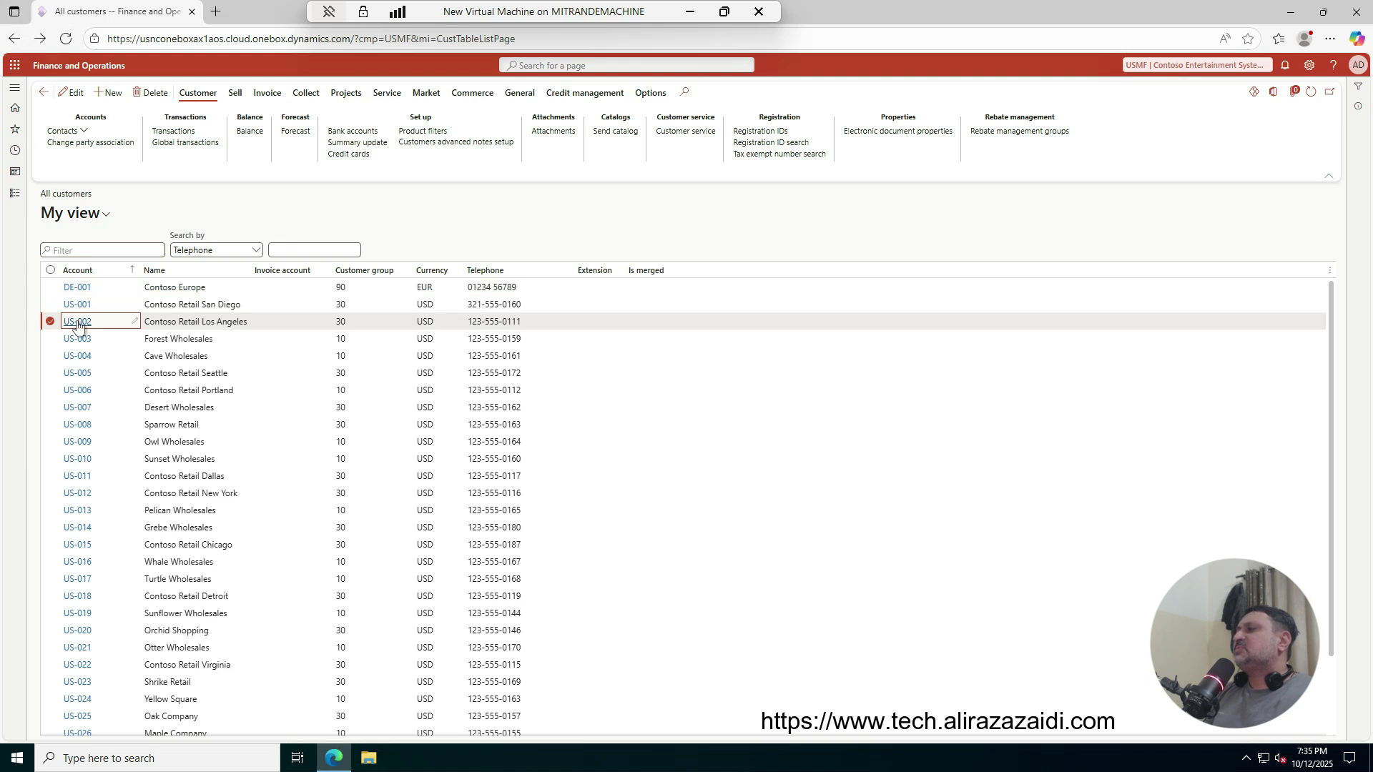
{"action": "left_click", "coordinate": [77, 322]}
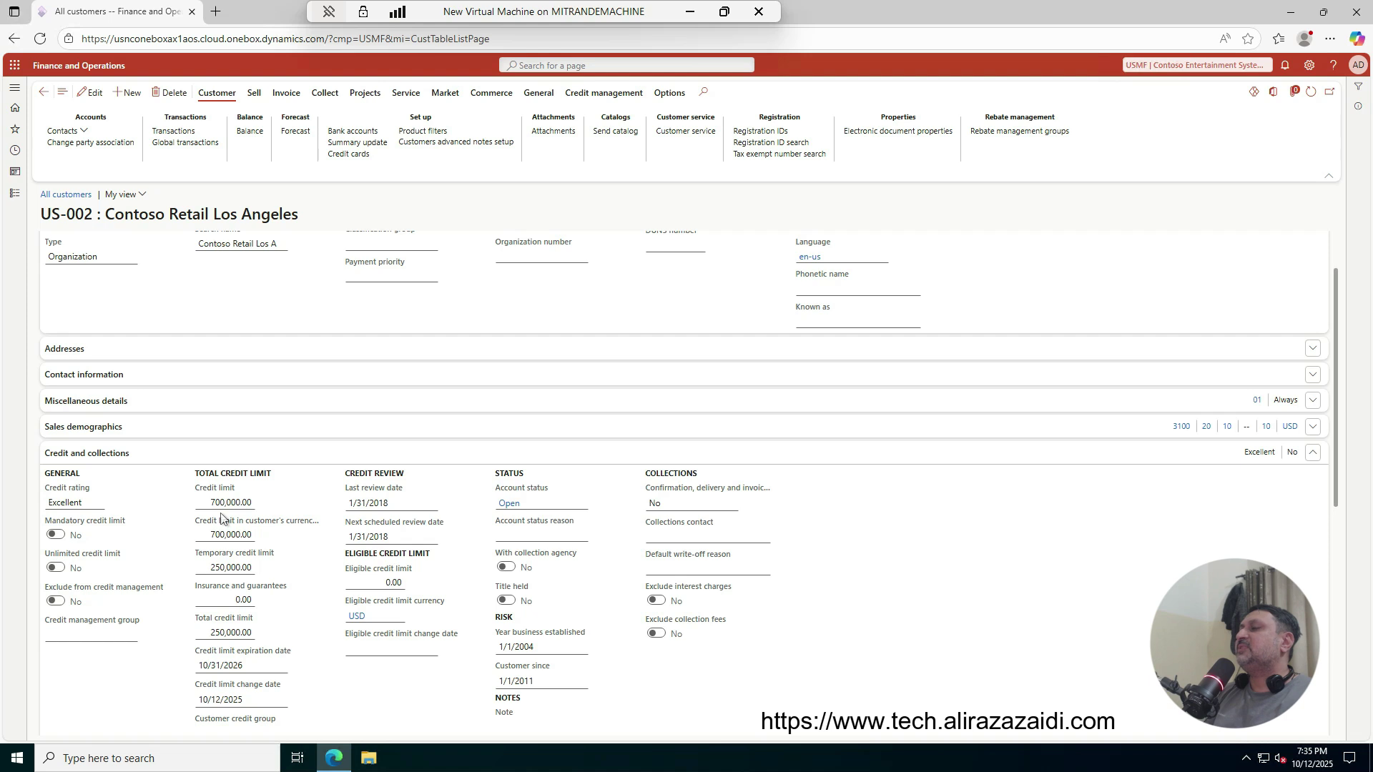
- Check the credit limit expiration date and credit limit change date in the customer's Credit and collections details
{"action": "left_click", "coordinate": [243, 664]}
{"action": "left_click_drag", "start_coordinate": [243, 664], "coordinate": [161, 662]}
{"action": "scroll", "coordinate": [161, 662], "scroll_direction": "down", "scroll_amount": 1}
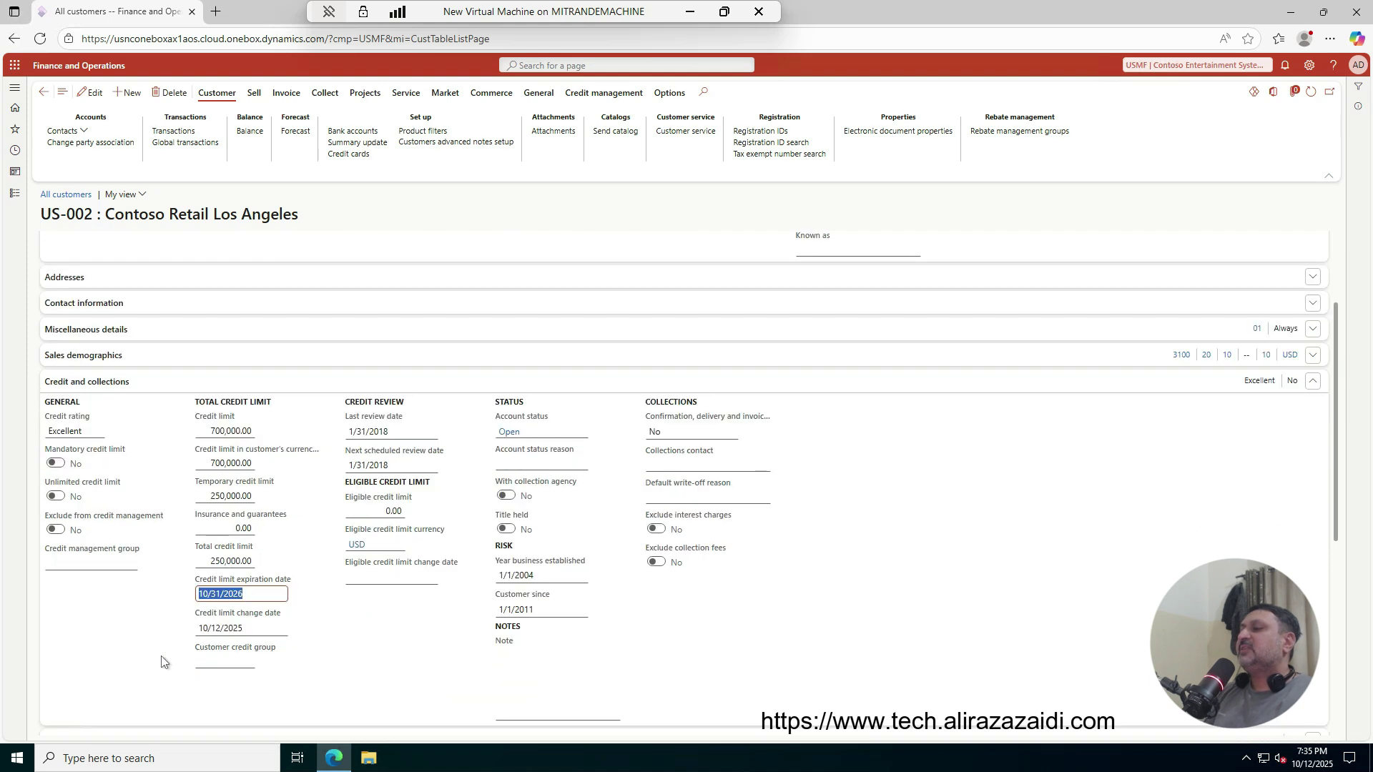
{"action": "left_click", "coordinate": [243, 628]}
{"action": "left_click_drag", "start_coordinate": [243, 628], "coordinate": [180, 627]}
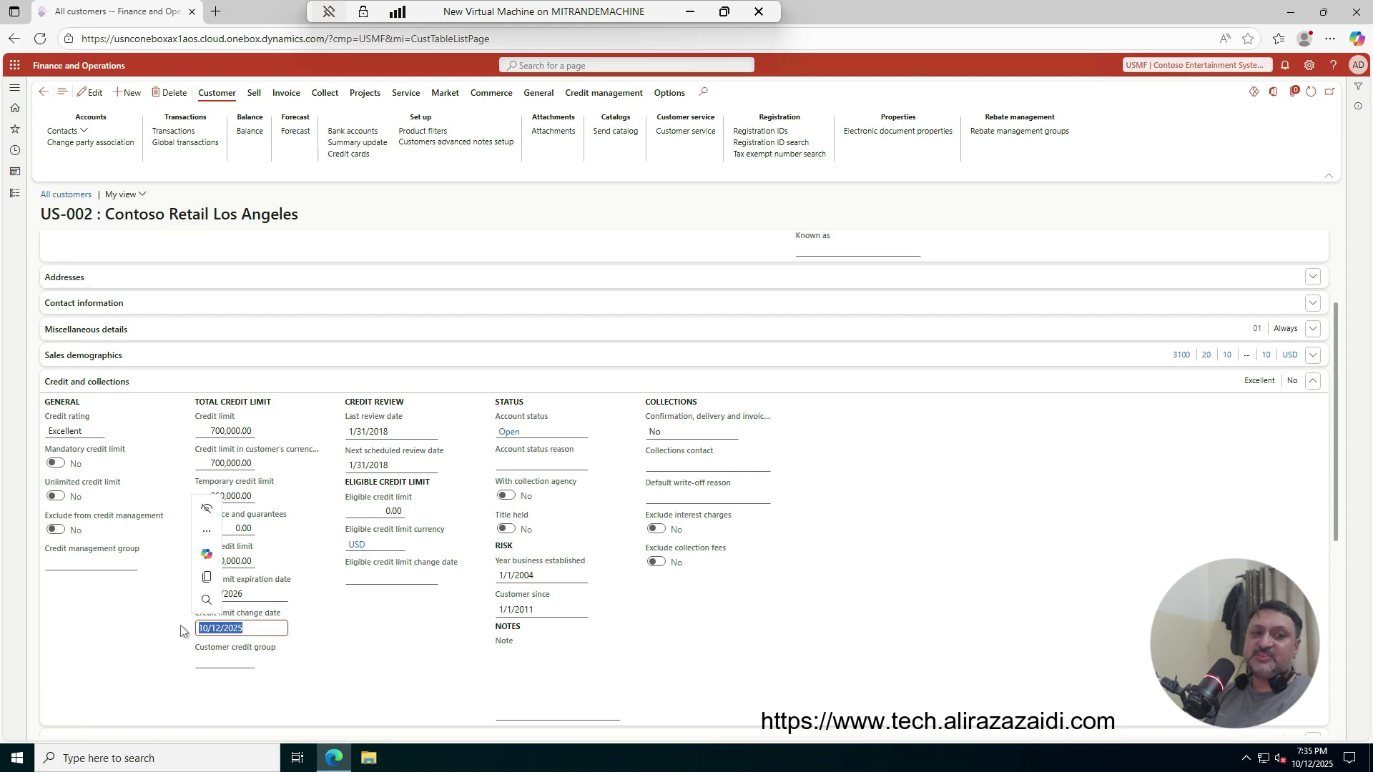